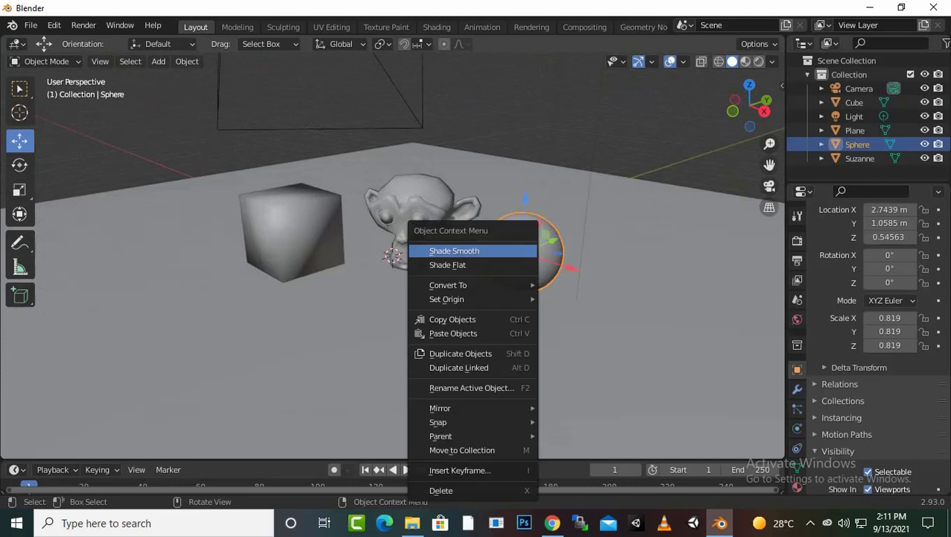
Shade the sphere smooth and raise it about 0.09 m along the Z axis
{"action": "left_click", "coordinate": [466, 251]}
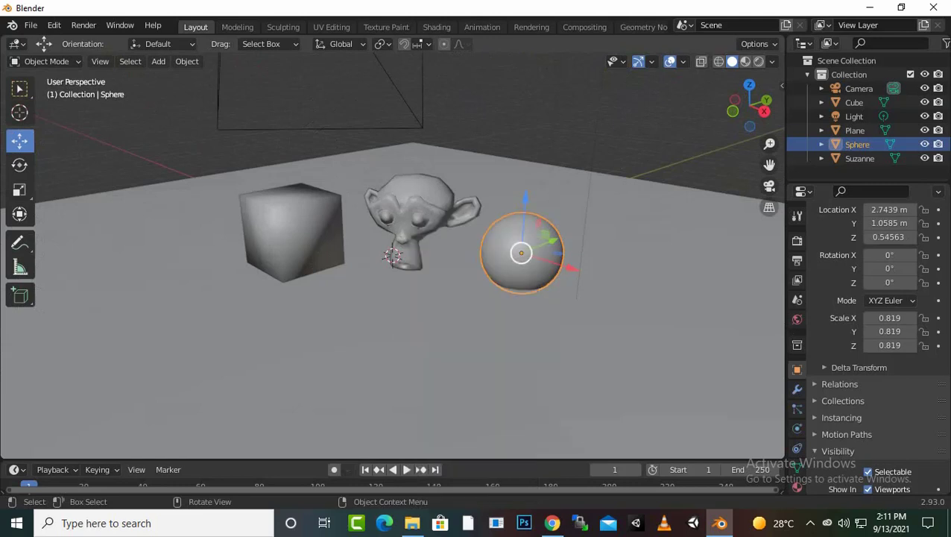
{"action": "key", "text": "g"}
{"action": "key", "text": "z"}
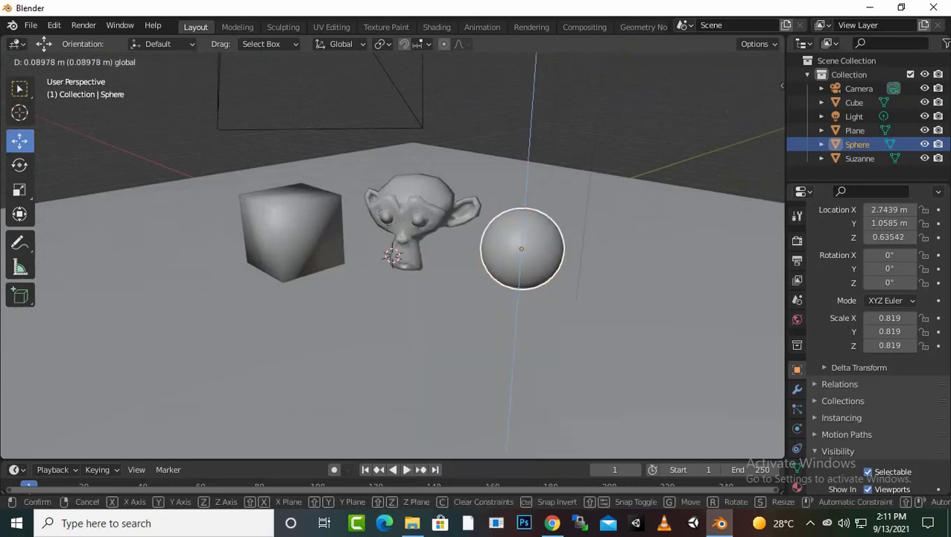
{"action": "key", "text": "Return"}
Set the viewport shading to Rendered and check the scene through the camera before returning to the user perspective
{"action": "middle_click_drag", "start_coordinate": [388, 254], "coordinate": [485, 298]}
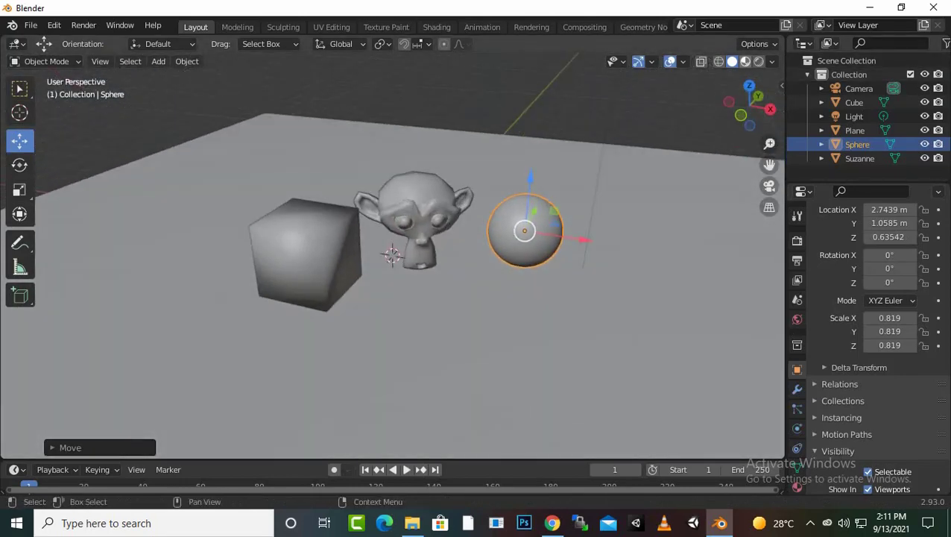
{"action": "left_click", "coordinate": [746, 61]}
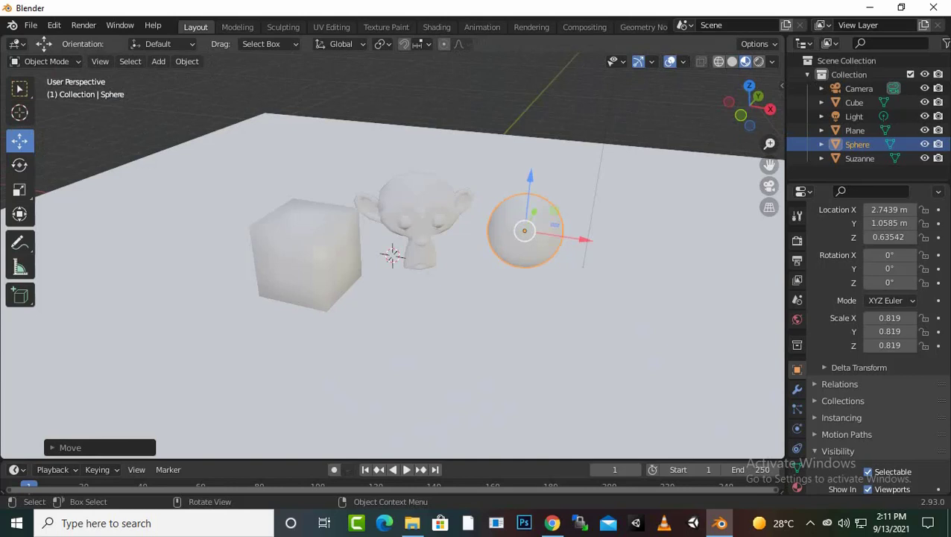
{"action": "left_click", "coordinate": [759, 61]}
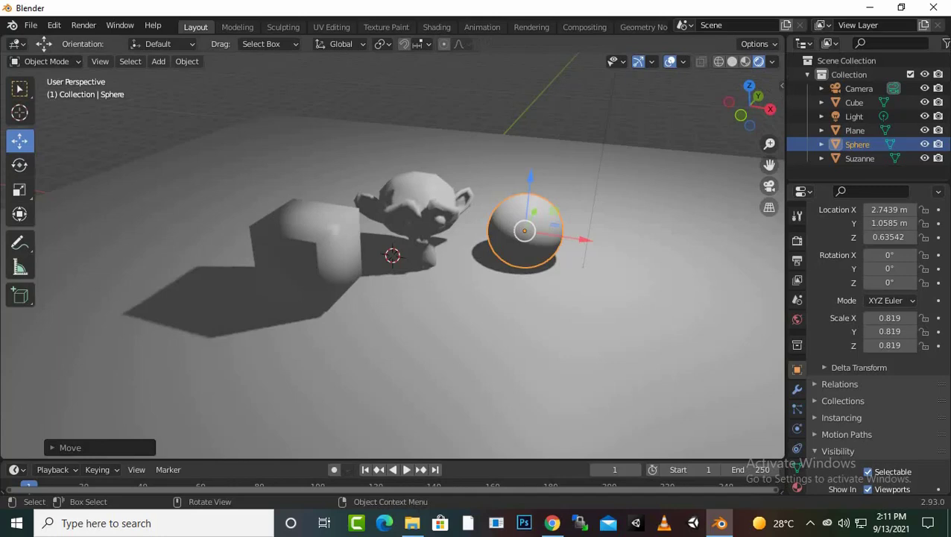
{"action": "middle_click_drag", "start_coordinate": [417, 298], "coordinate": [375, 287]}
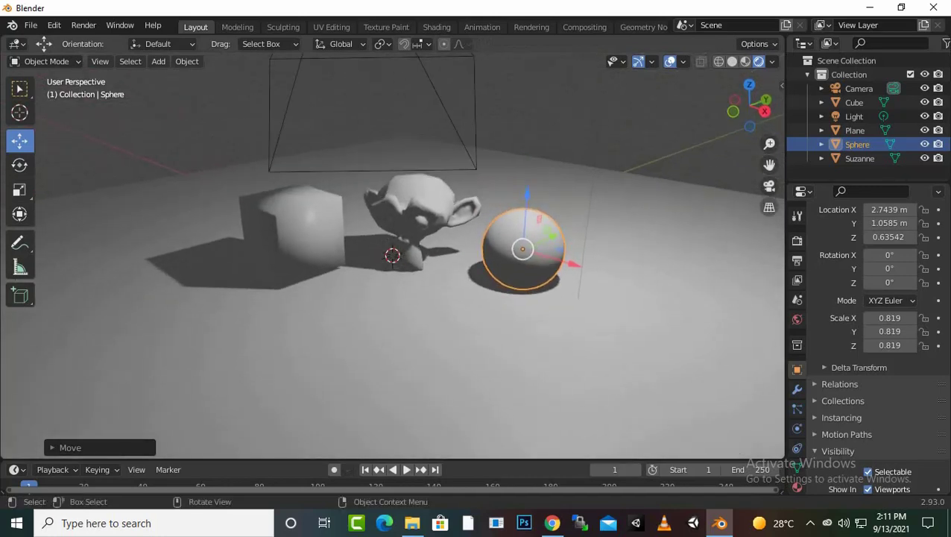
{"action": "left_click", "coordinate": [770, 186]}
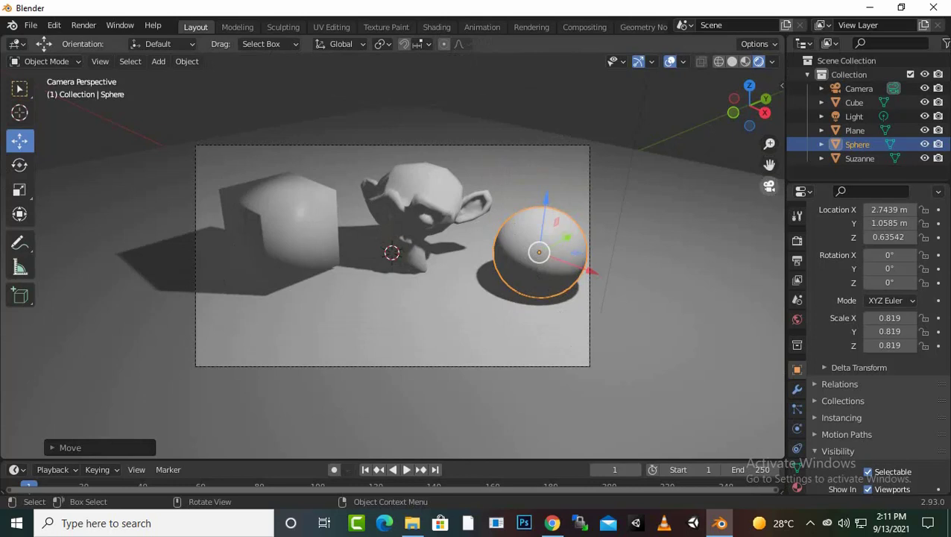
{"action": "left_click", "coordinate": [770, 186]}
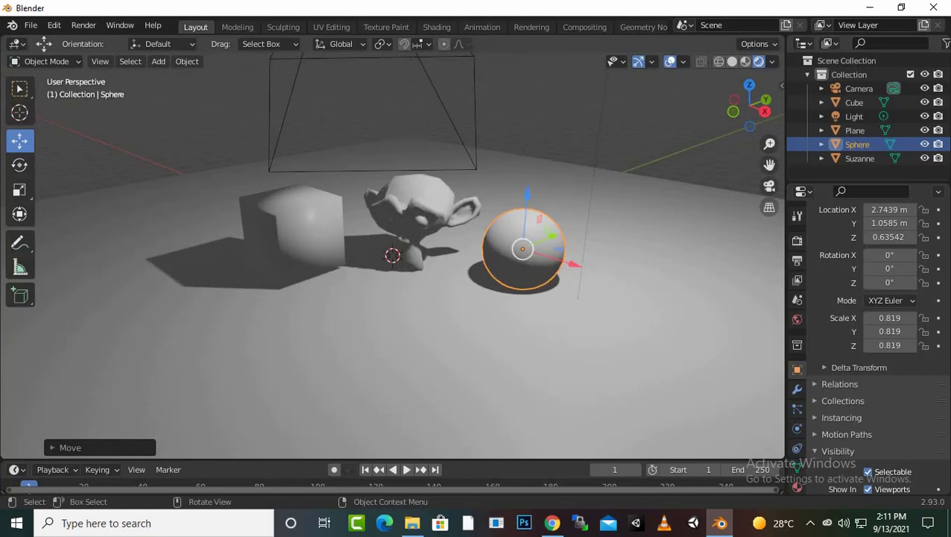
Add a new material to the sphere and name it "sphere mat"
{"action": "scroll", "coordinate": [873, 336], "scroll_direction": "down", "scroll_amount": 2}
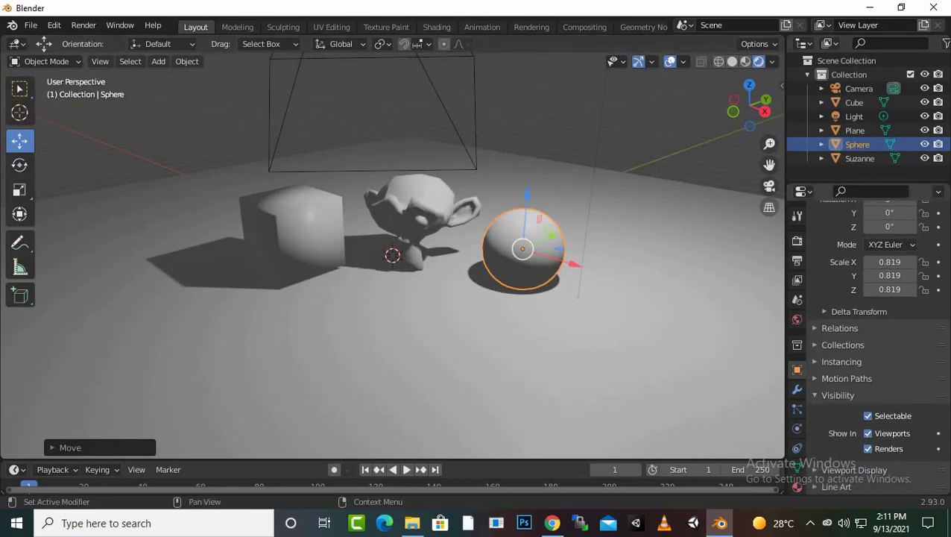
{"action": "left_click", "coordinate": [797, 486]}
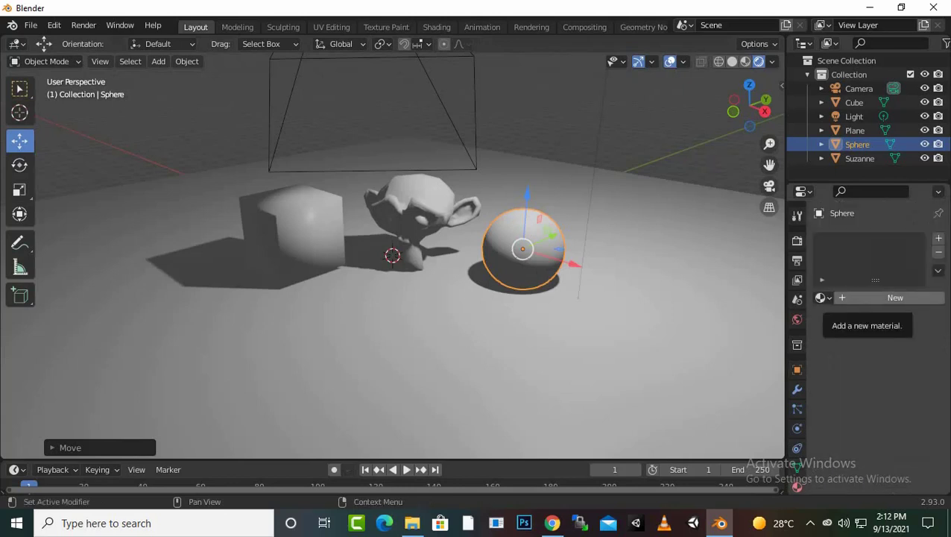
{"action": "left_click", "coordinate": [895, 298]}
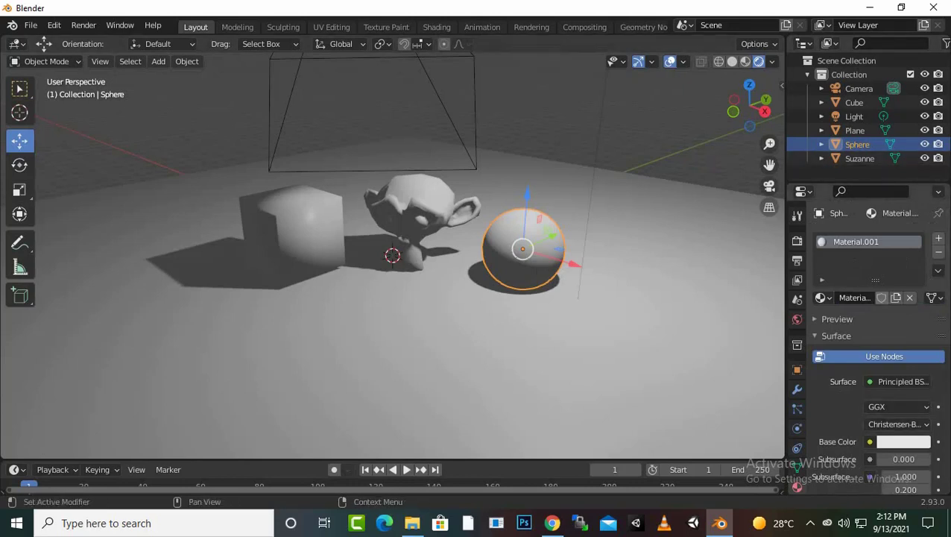
{"action": "double_click", "coordinate": [848, 298]}
{"action": "key", "text": "ctrl+a"}
{"action": "type", "text": "s"}
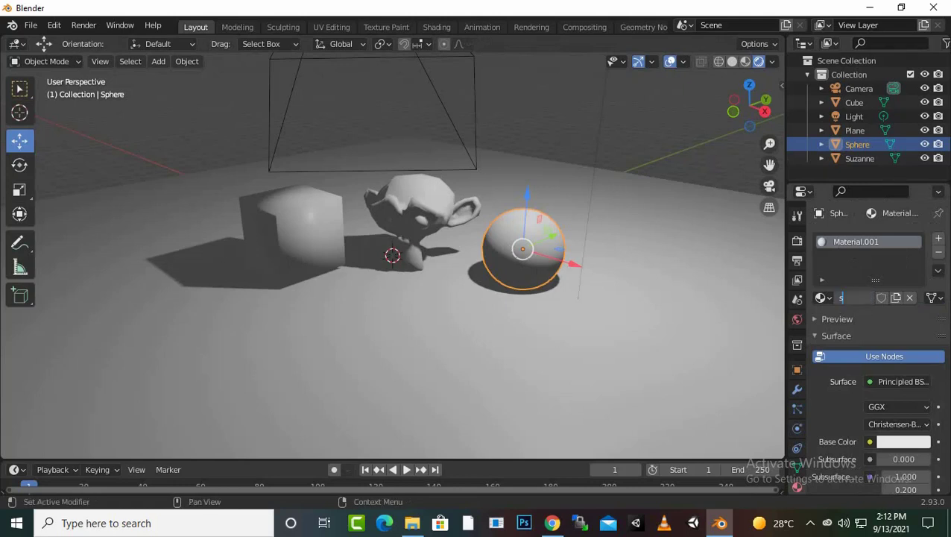
{"action": "type", "text": "phere mat"}
{"action": "key", "text": "Return"}
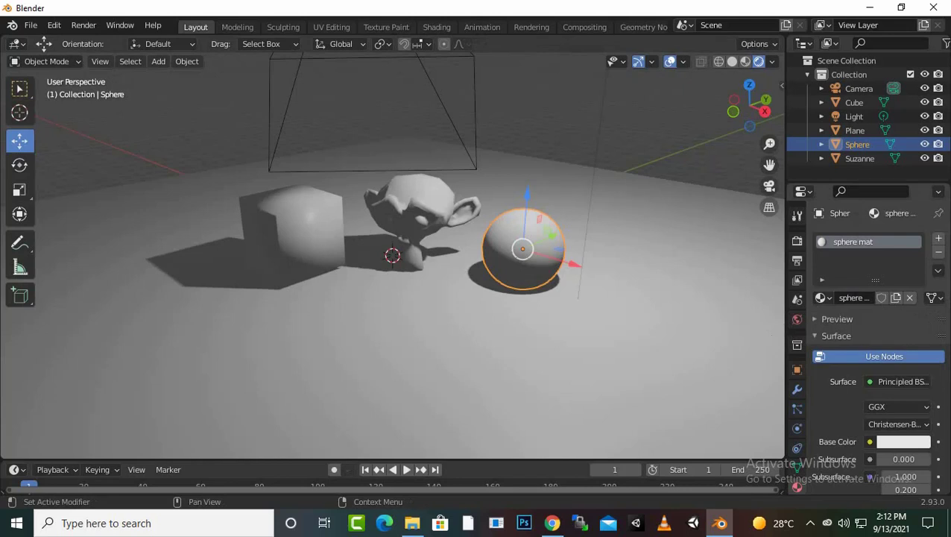
Examine the available surface shaders and the Principled BSDF settings of the sphere's material
{"action": "scroll", "coordinate": [872, 336], "scroll_direction": "down", "scroll_amount": 2}
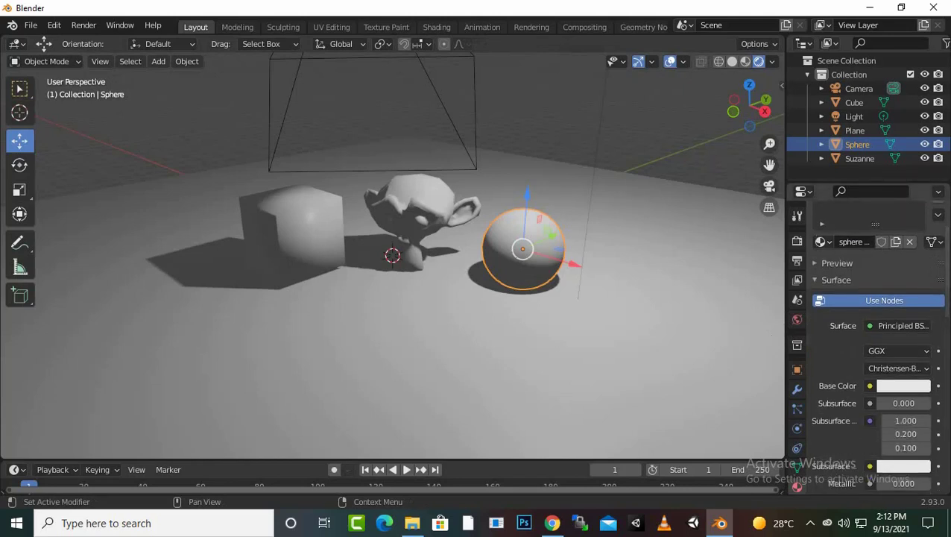
{"action": "scroll", "coordinate": [906, 462], "scroll_direction": "up", "scroll_amount": 2}
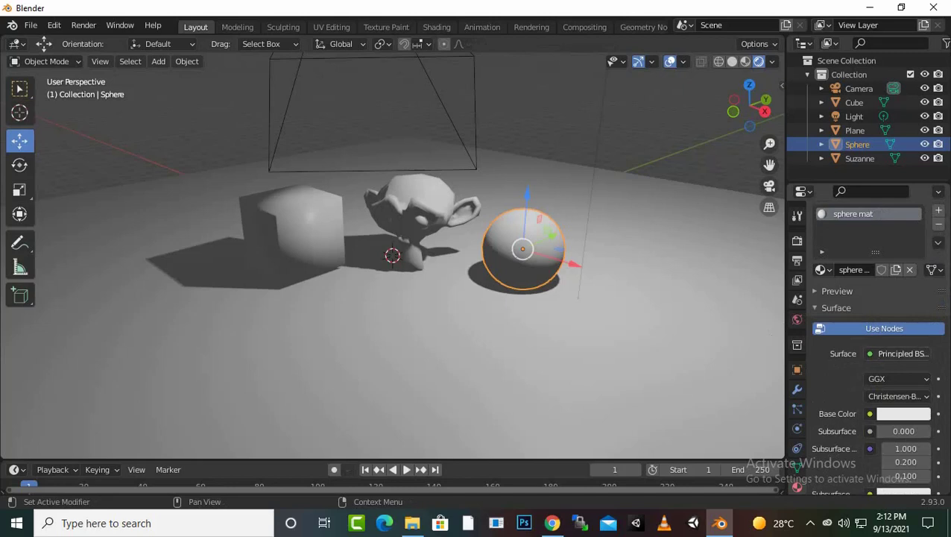
{"action": "left_click", "coordinate": [899, 354]}
{"action": "left_click", "coordinate": [900, 353]}
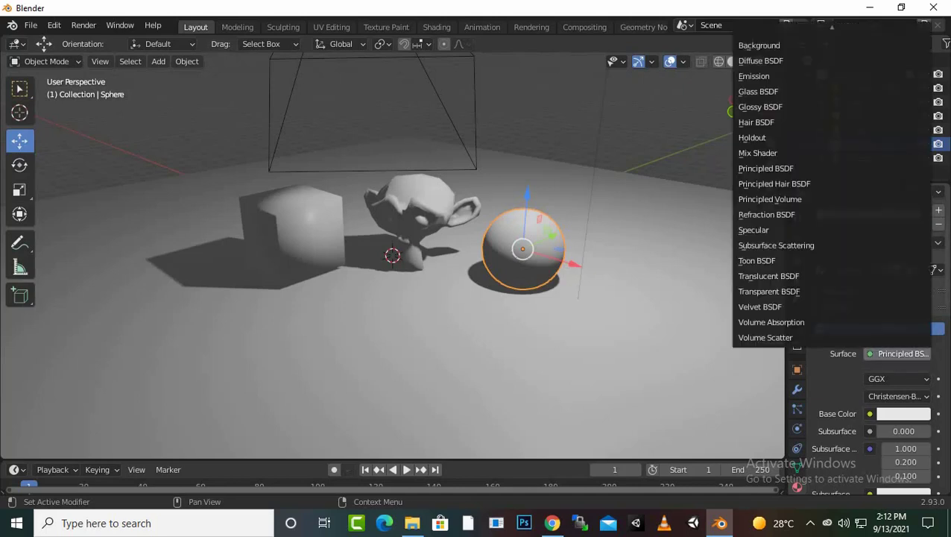
{"action": "left_click", "coordinate": [900, 353]}
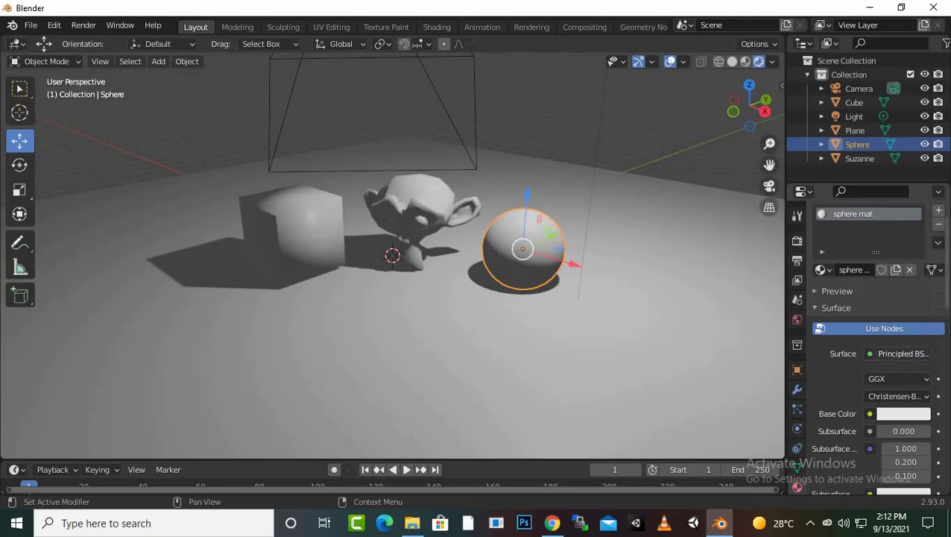
{"action": "left_click", "coordinate": [900, 353]}
{"action": "scroll", "coordinate": [868, 342], "scroll_direction": "down", "scroll_amount": 8}
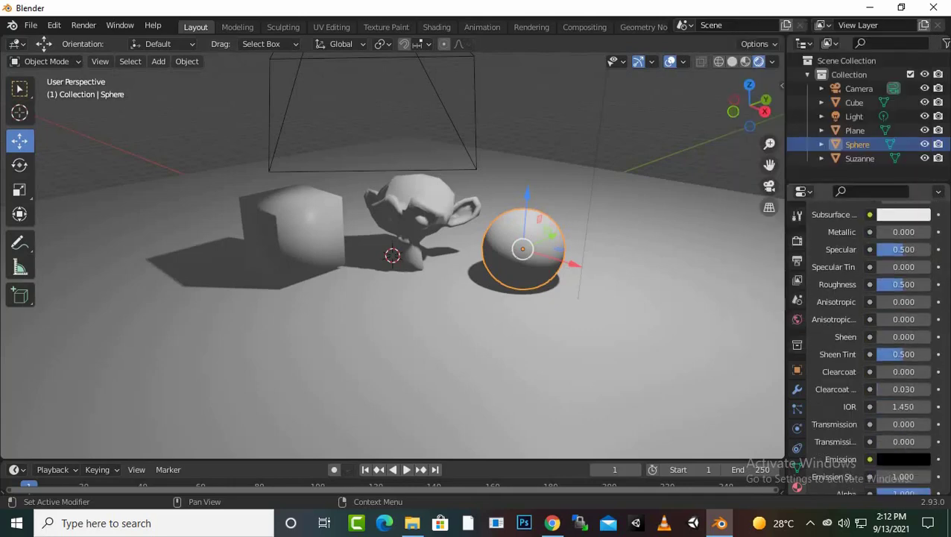
{"action": "scroll", "coordinate": [868, 343], "scroll_direction": "down", "scroll_amount": 10}
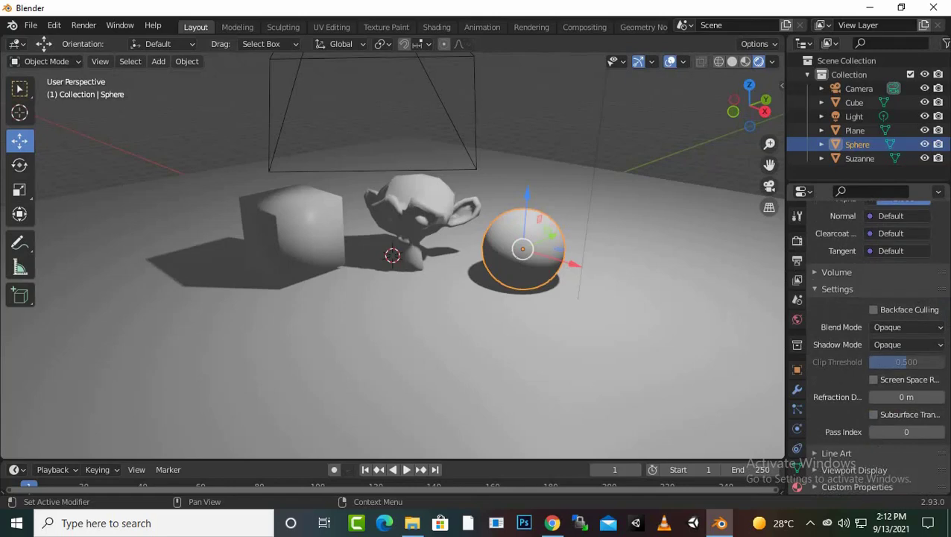
{"action": "scroll", "coordinate": [868, 343], "scroll_direction": "up", "scroll_amount": 10}
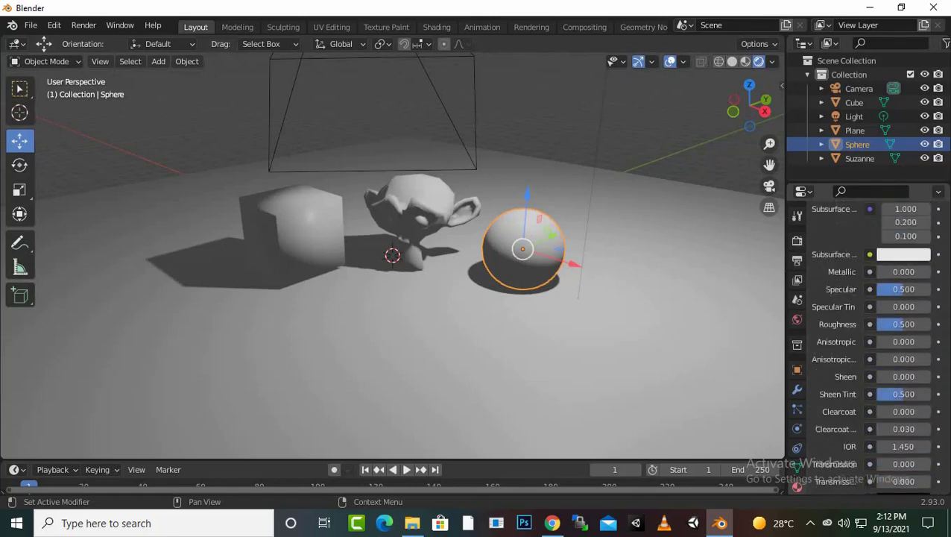
{"action": "scroll", "coordinate": [869, 343], "scroll_direction": "up", "scroll_amount": 3}
{"action": "scroll", "coordinate": [868, 343], "scroll_direction": "up", "scroll_amount": 4}
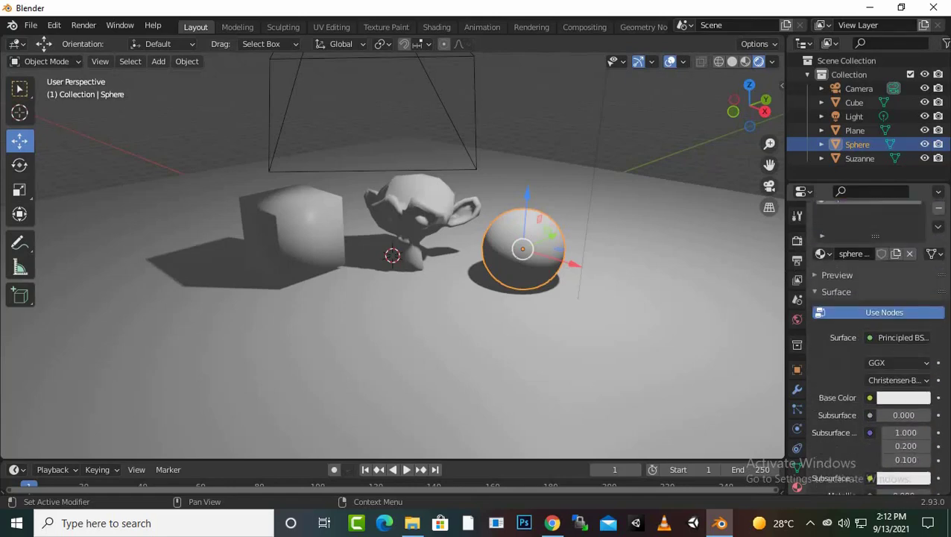
{"action": "scroll", "coordinate": [869, 343], "scroll_direction": "down", "scroll_amount": 4}
{"action": "scroll", "coordinate": [868, 343], "scroll_direction": "up", "scroll_amount": 3}
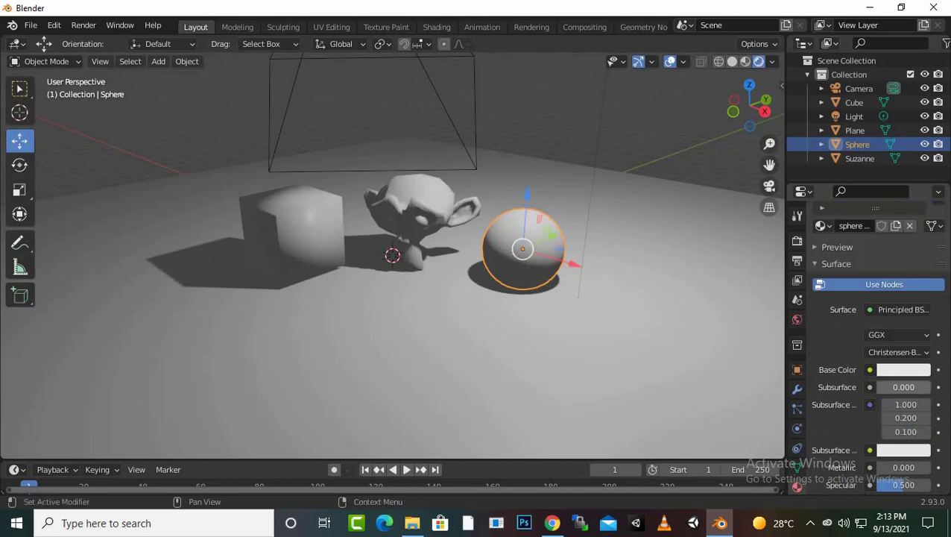
Set the sphere material's base color to bright blue and its Metallic value to about 0.462
{"action": "left_click", "coordinate": [904, 370]}
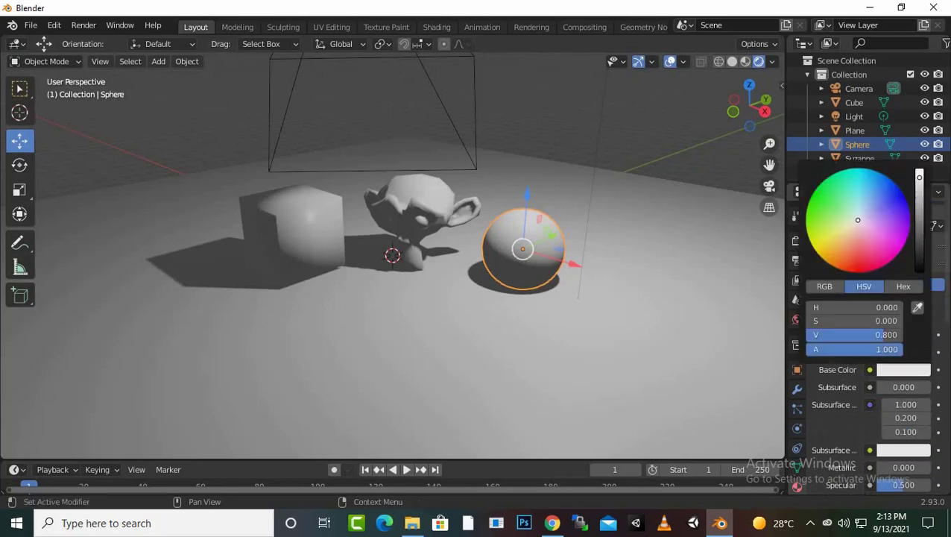
{"action": "mouse_move", "coordinate": [858, 220]}
{"action": "left_mouse_down"}
{"action": "mouse_move", "coordinate": [903, 193]}
{"action": "mouse_move", "coordinate": [889, 177]}
{"action": "left_mouse_up"}
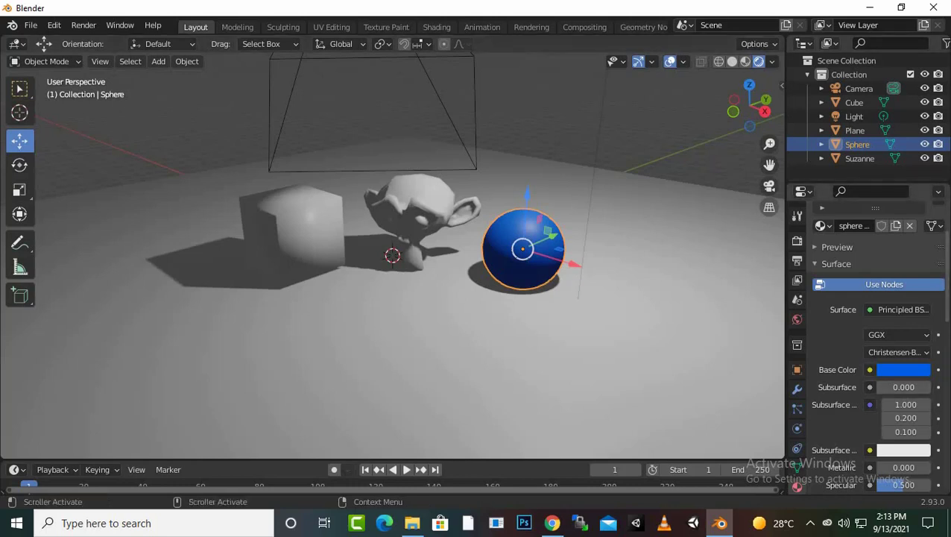
{"action": "scroll", "coordinate": [877, 343], "scroll_direction": "down", "scroll_amount": 3}
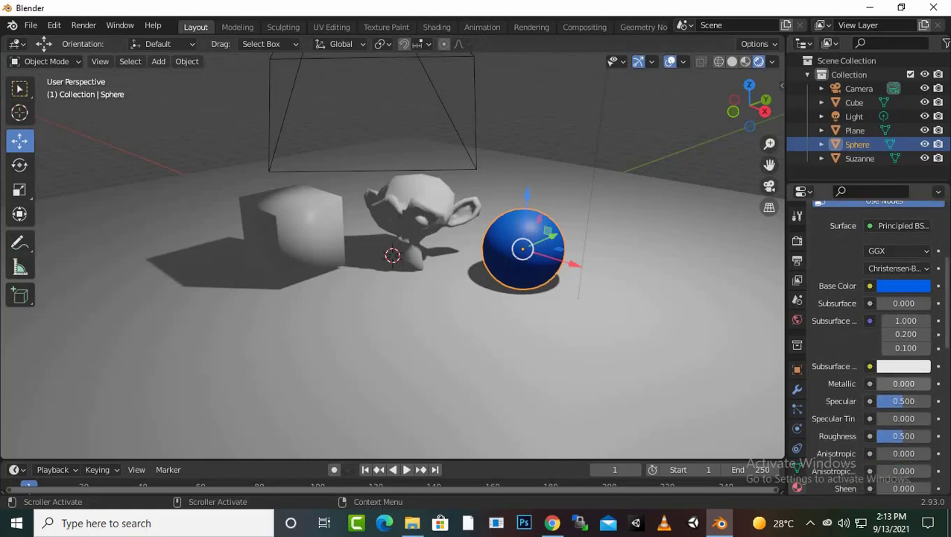
{"action": "left_click_drag", "start_coordinate": [898, 383], "coordinate": [925, 383]}
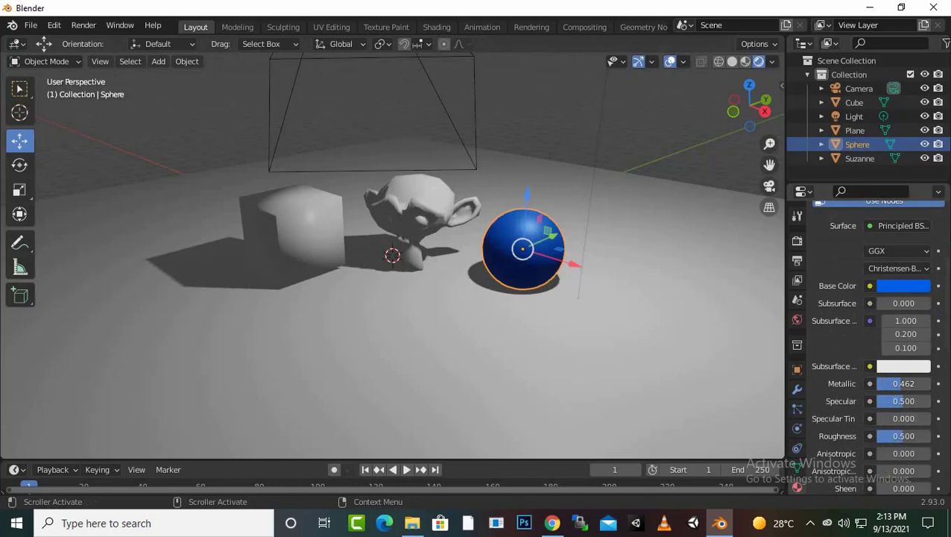
{"action": "scroll", "coordinate": [876, 346], "scroll_direction": "down", "scroll_amount": 12}
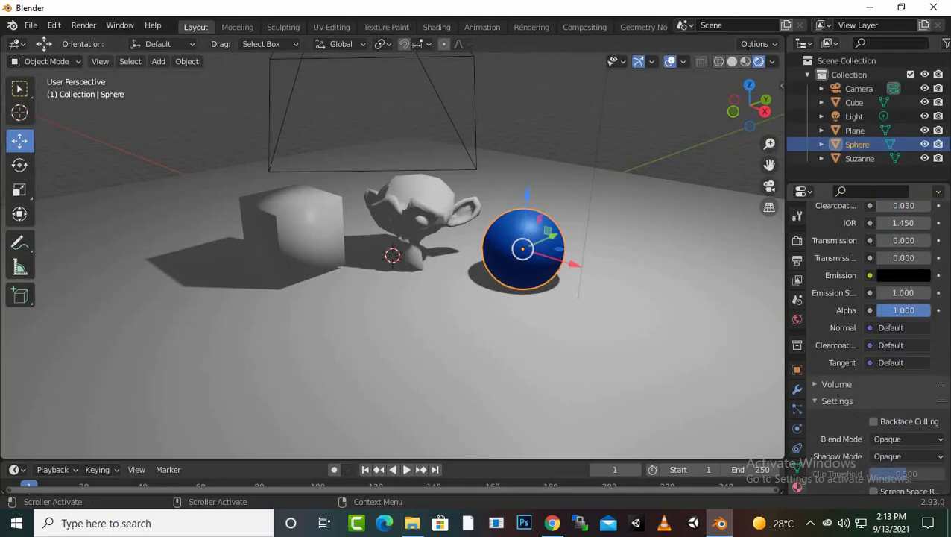
{"action": "scroll", "coordinate": [876, 346], "scroll_direction": "up", "scroll_amount": 10}
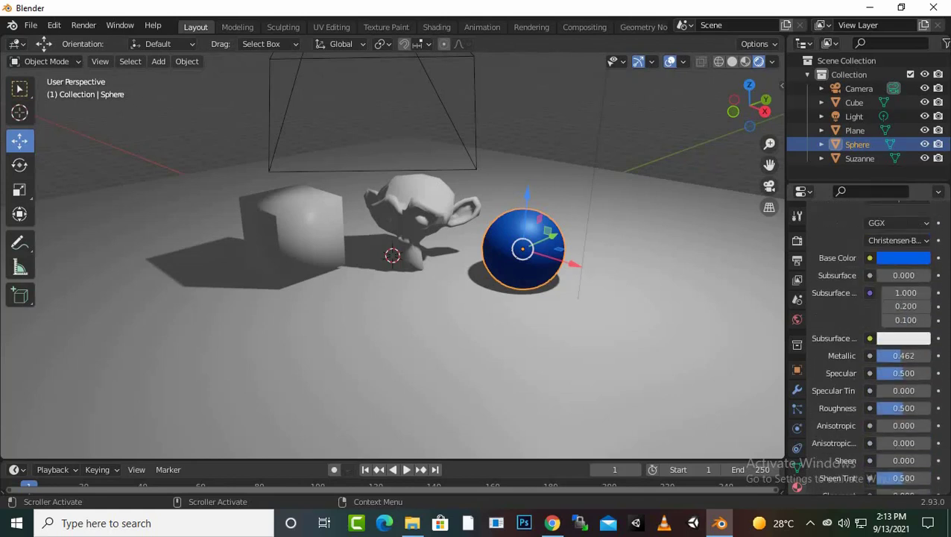
{"action": "scroll", "coordinate": [876, 346], "scroll_direction": "up", "scroll_amount": 5}
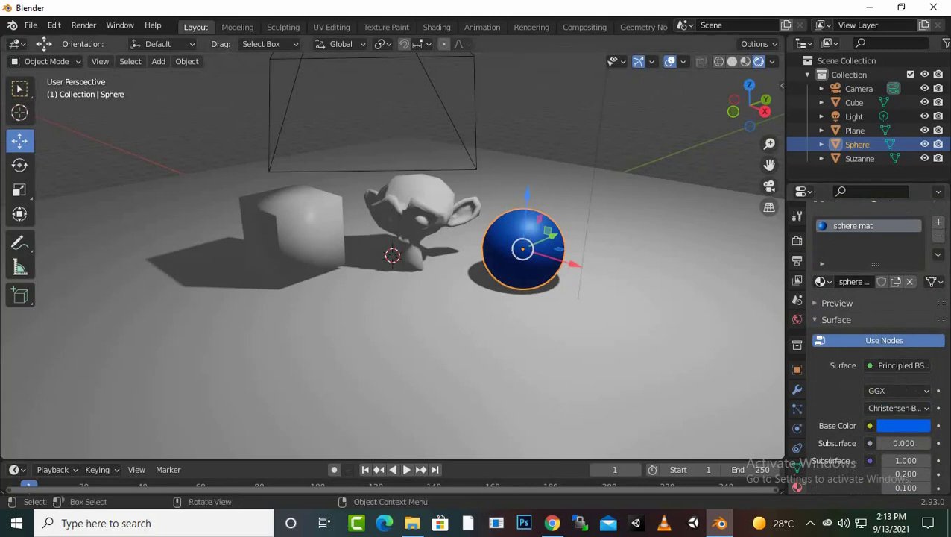
Add a new material to the Suzanne monkey head
{"action": "left_click", "coordinate": [415, 205]}
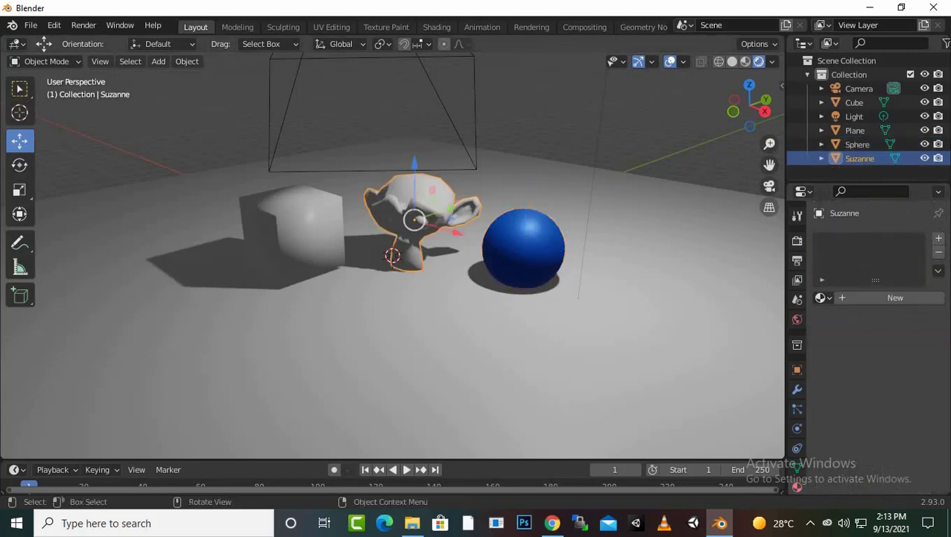
{"action": "left_click", "coordinate": [895, 297]}
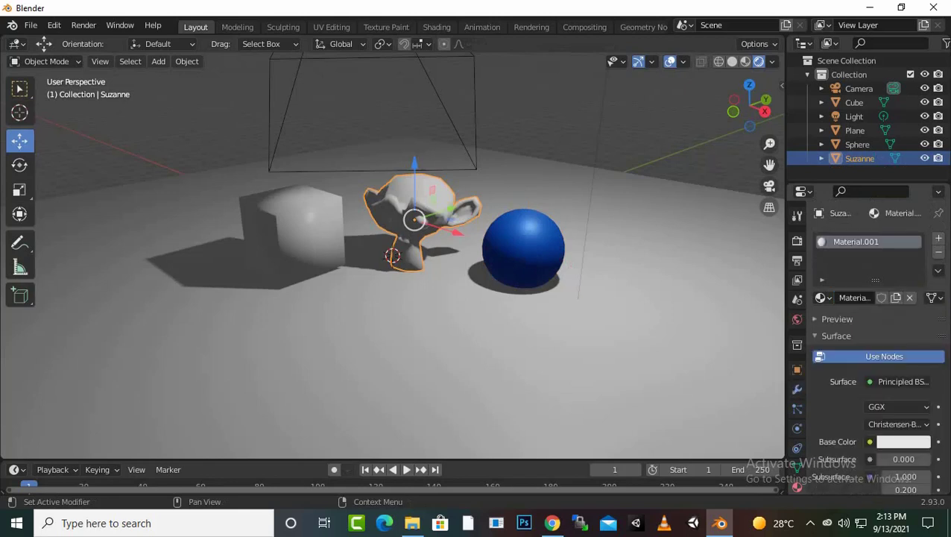
Try the existing "sphere mat" material on the monkey head, and switch it back to Material.001
{"action": "left_click", "coordinate": [821, 297]}
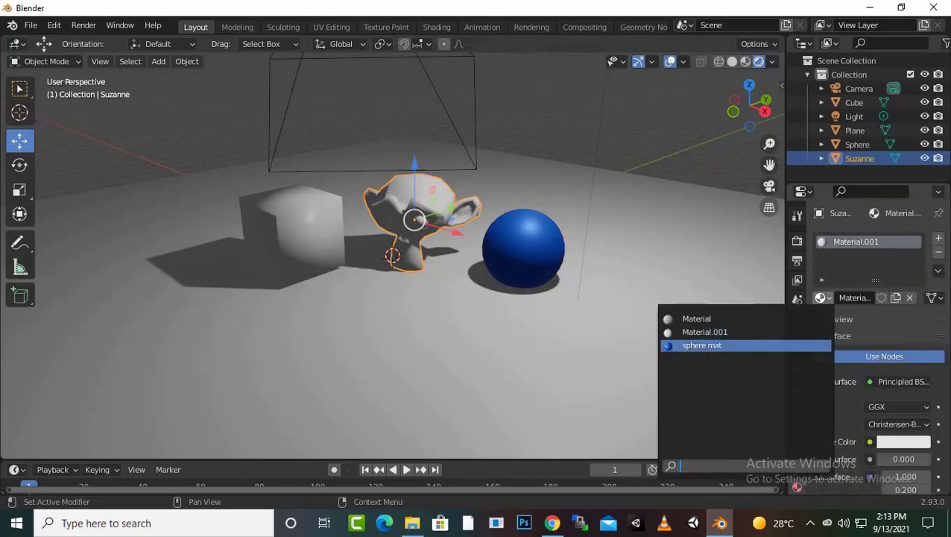
{"action": "key", "text": "Return"}
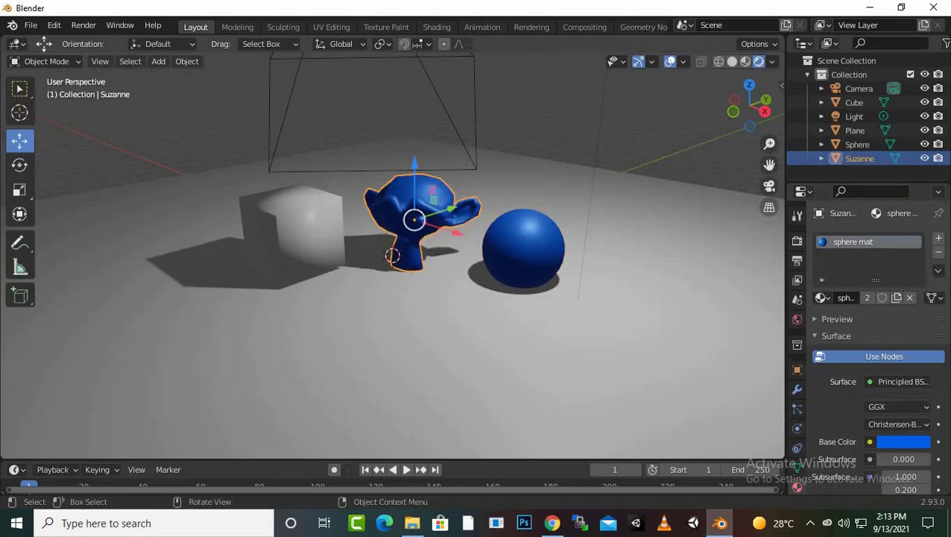
{"action": "left_click", "coordinate": [821, 297]}
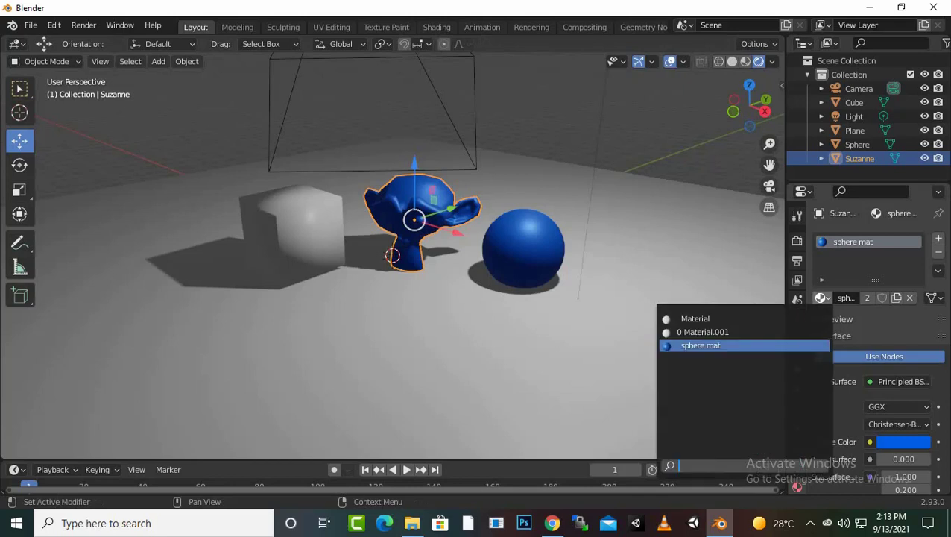
{"action": "key", "text": "Down"}
{"action": "key", "text": "Down"}
{"action": "key", "text": "Return"}
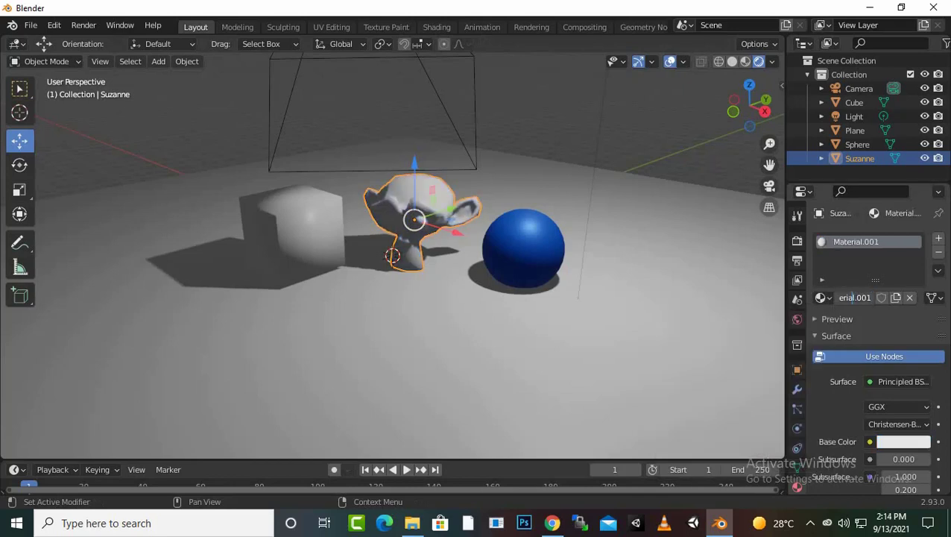
Rename the monkey head's material as "monkey mat"
{"action": "type", "text": "mon"}
{"action": "key", "text": "Delete"}
{"action": "key", "text": "Delete"}
{"action": "key", "text": "Delete"}
{"action": "key", "text": "Delete"}
{"action": "key", "text": "Delete"}
{"action": "type", "text": "key mat"}
{"action": "key", "text": "Return"}
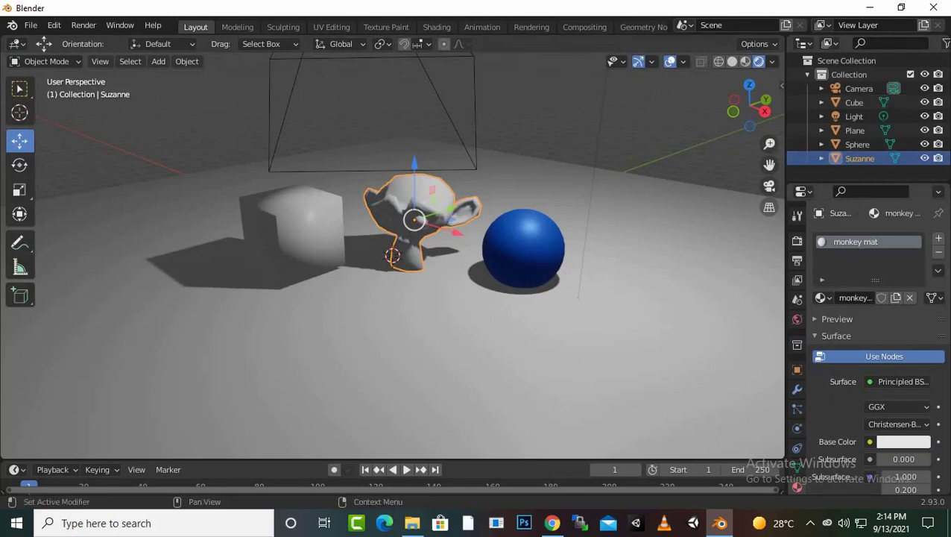
Try a green base color on the monkey head's material, and set it to fully saturated red with hue about 0.001
{"action": "scroll", "coordinate": [872, 336], "scroll_direction": "down", "scroll_amount": 2}
{"action": "left_click", "coordinate": [903, 385]}
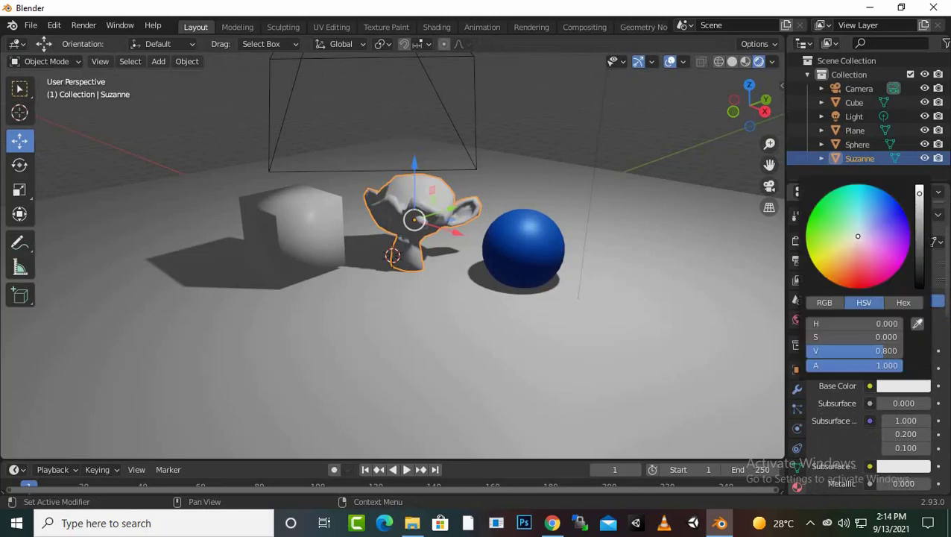
{"action": "left_click", "coordinate": [815, 205]}
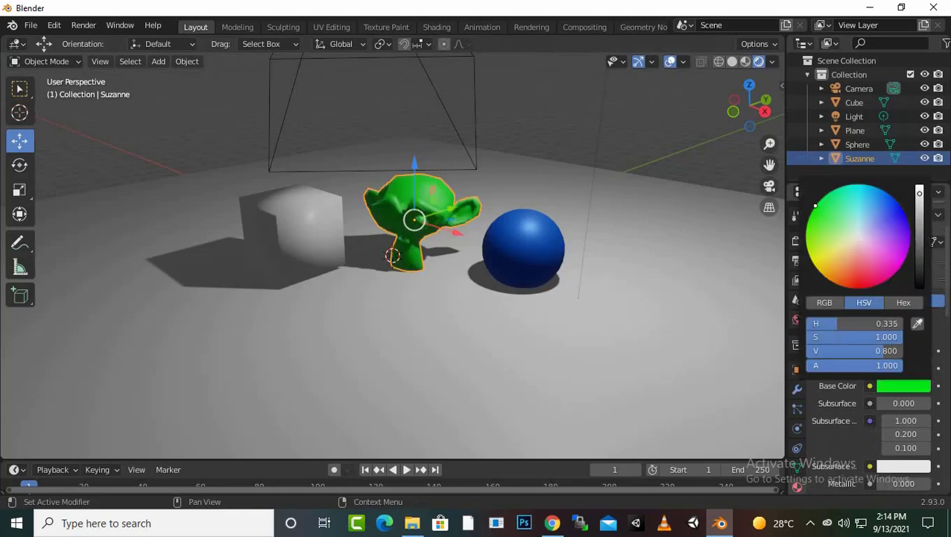
{"action": "left_click", "coordinate": [904, 385]}
{"action": "left_click", "coordinate": [854, 288]}
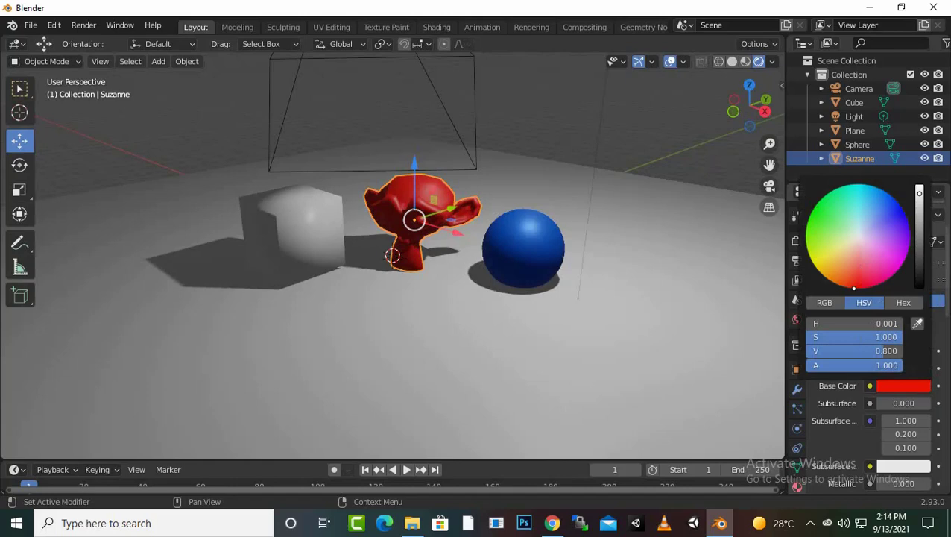
Set the Metallic value of the monkey head's material to about 0.436
{"action": "scroll", "coordinate": [869, 343], "scroll_direction": "down", "scroll_amount": 5}
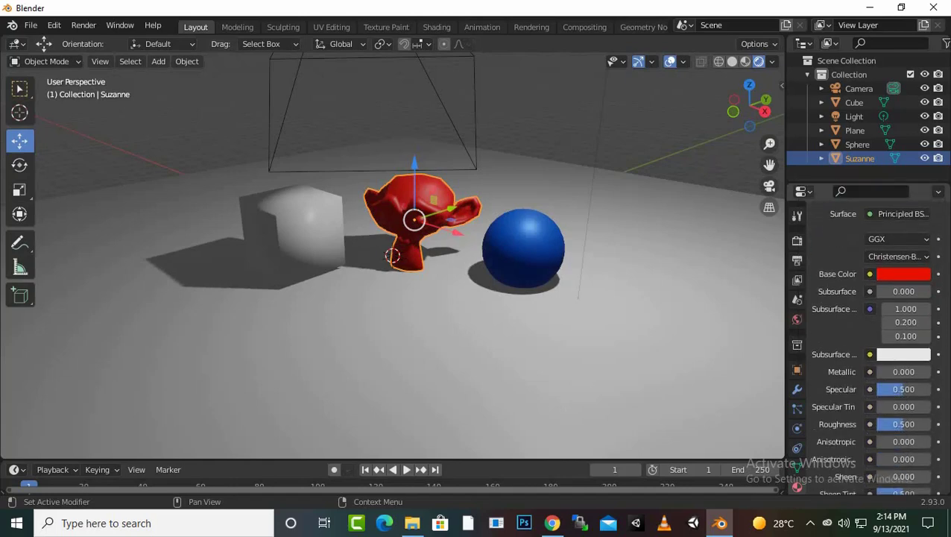
{"action": "left_click", "coordinate": [870, 389]}
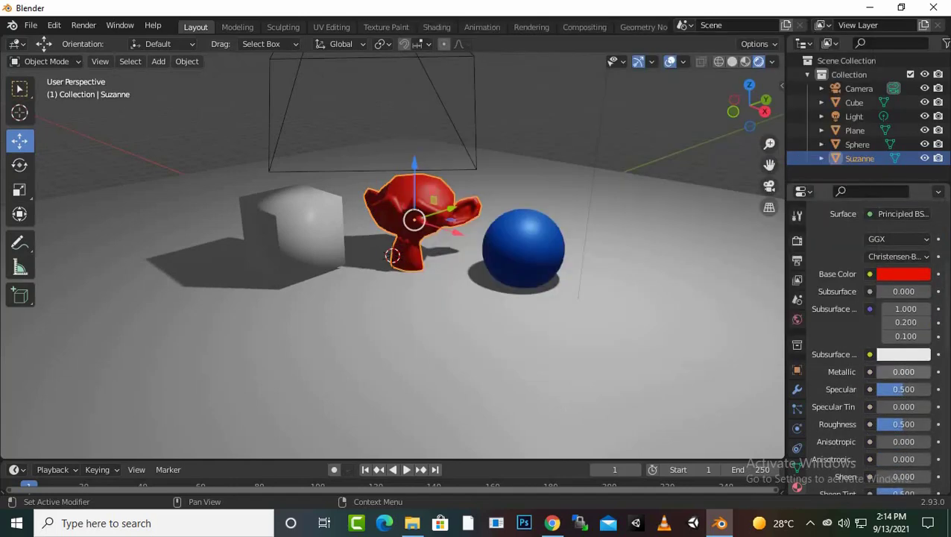
{"action": "left_click_drag", "start_coordinate": [884, 371], "coordinate": [903, 371]}
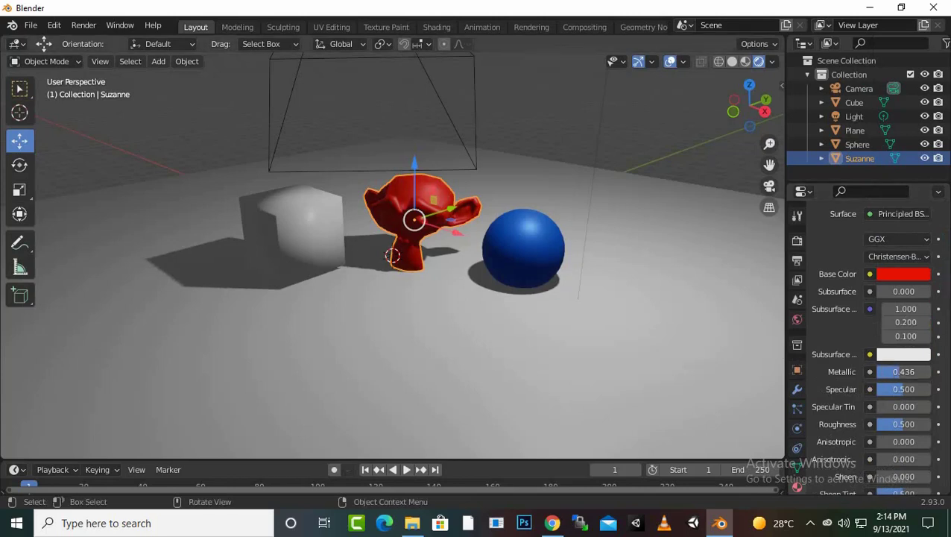
{"action": "scroll", "coordinate": [393, 255], "scroll_direction": "up", "scroll_amount": 2}
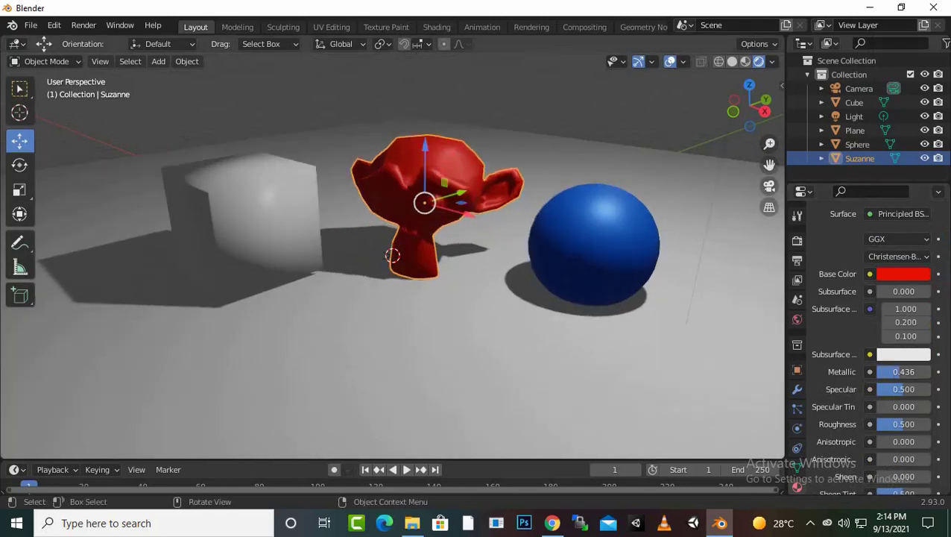
{"action": "scroll", "coordinate": [393, 256], "scroll_direction": "down", "scroll_amount": 1}
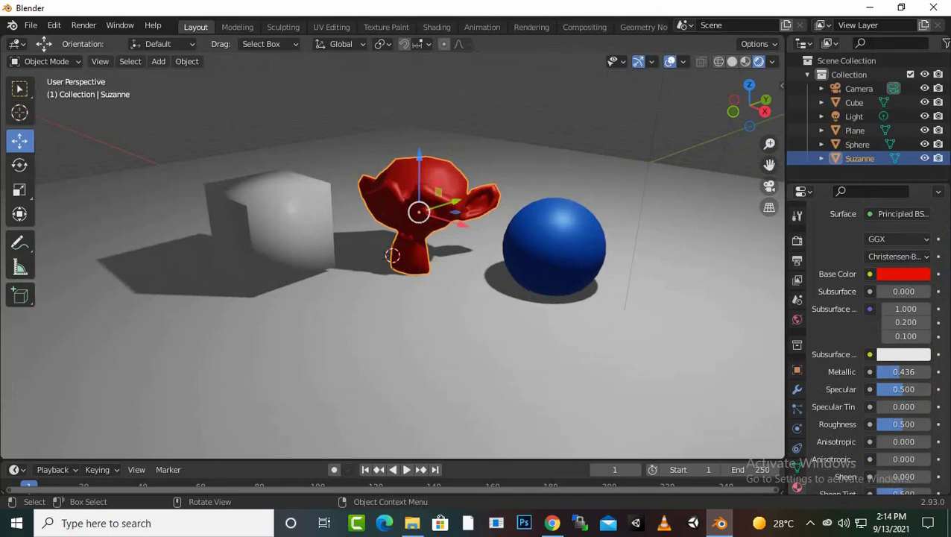
Set the cube material's base color to golden yellow, with hue about 0.081 and saturation about 0.992
{"action": "left_click", "coordinate": [287, 231]}
{"action": "scroll", "coordinate": [872, 336], "scroll_direction": "up", "scroll_amount": 4}
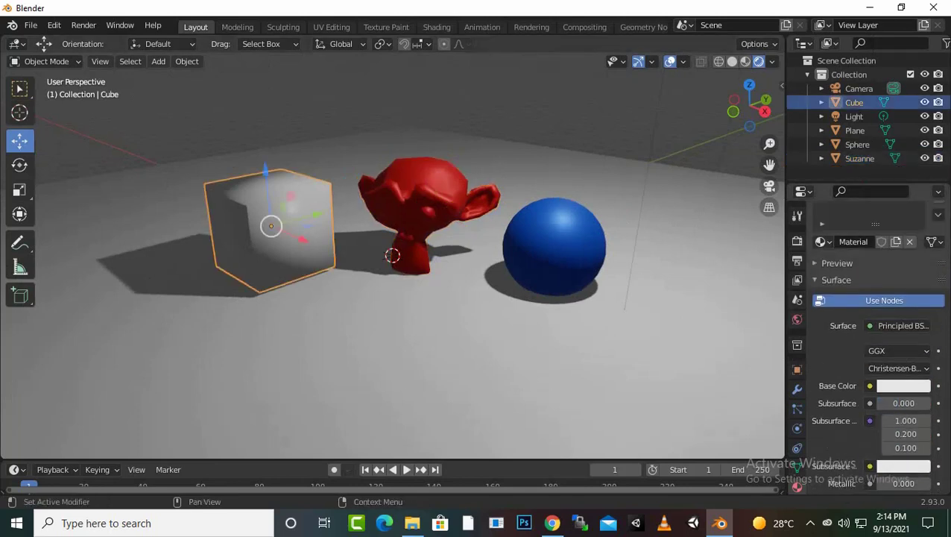
{"action": "left_click", "coordinate": [393, 255]}
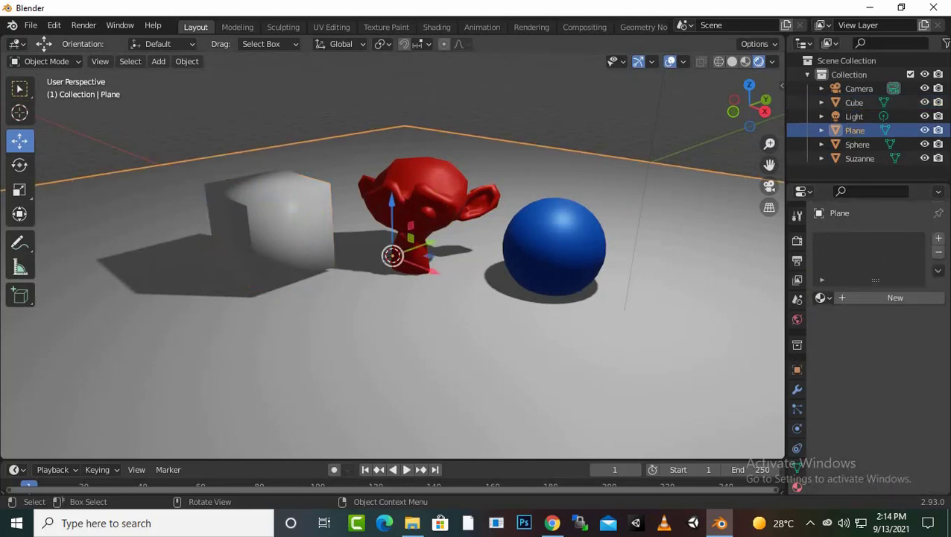
{"action": "key", "text": "ctrl+z"}
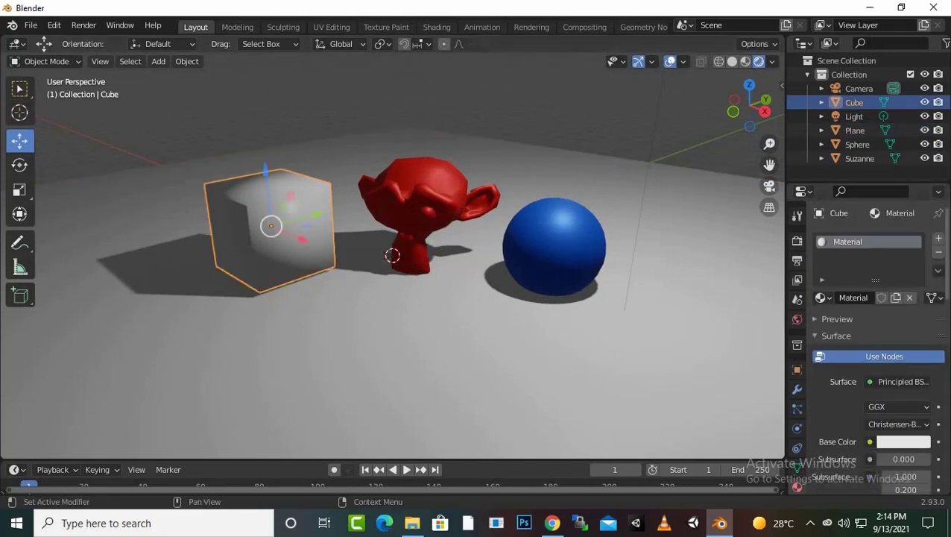
{"action": "scroll", "coordinate": [880, 335], "scroll_direction": "down", "scroll_amount": 3}
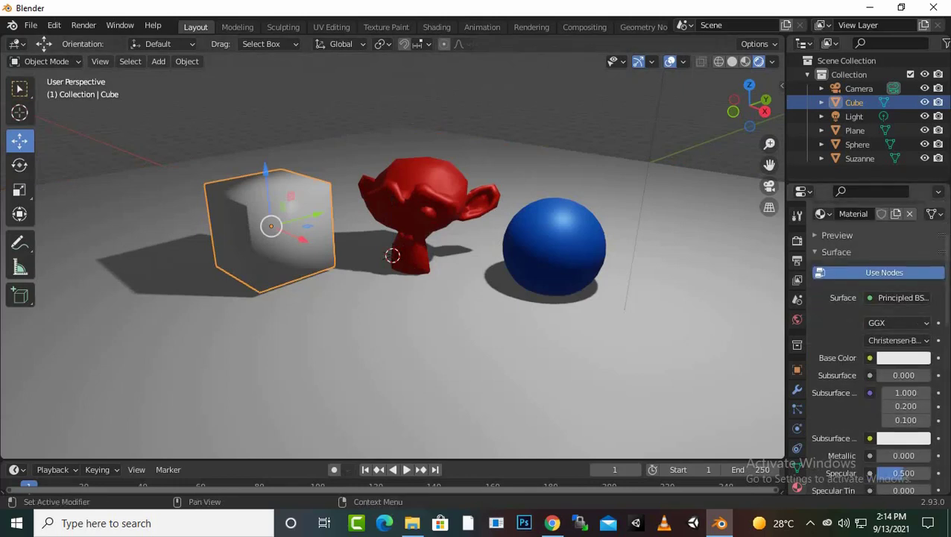
{"action": "left_click", "coordinate": [904, 358]}
{"action": "mouse_move", "coordinate": [857, 208]}
{"action": "left_mouse_down"}
{"action": "mouse_move", "coordinate": [839, 199]}
{"action": "mouse_move", "coordinate": [826, 168]}
{"action": "mouse_move", "coordinate": [854, 158]}
{"action": "mouse_move", "coordinate": [828, 252]}
{"action": "mouse_move", "coordinate": [826, 244]}
{"action": "left_mouse_up"}
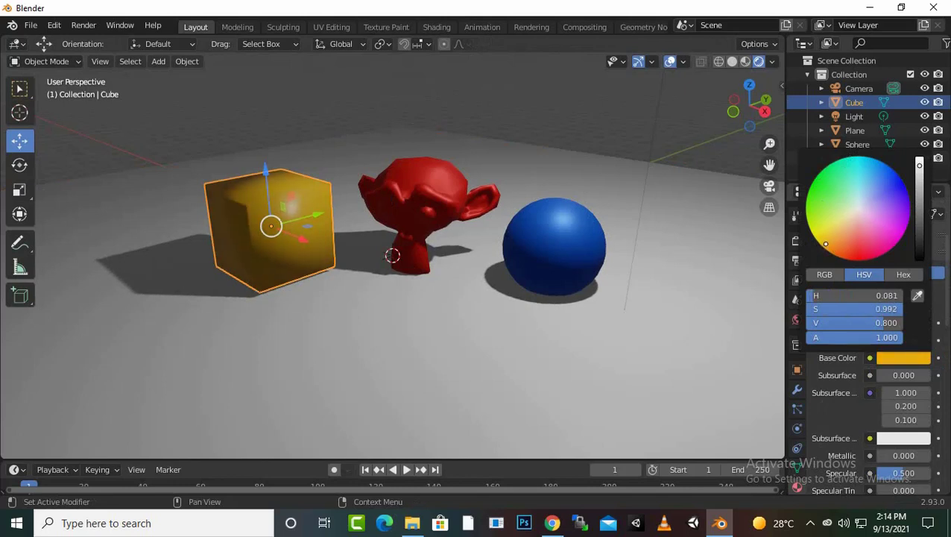
Set the Metallic value of the cube's material to about 0.321
{"action": "scroll", "coordinate": [902, 395], "scroll_direction": "up", "scroll_amount": 2}
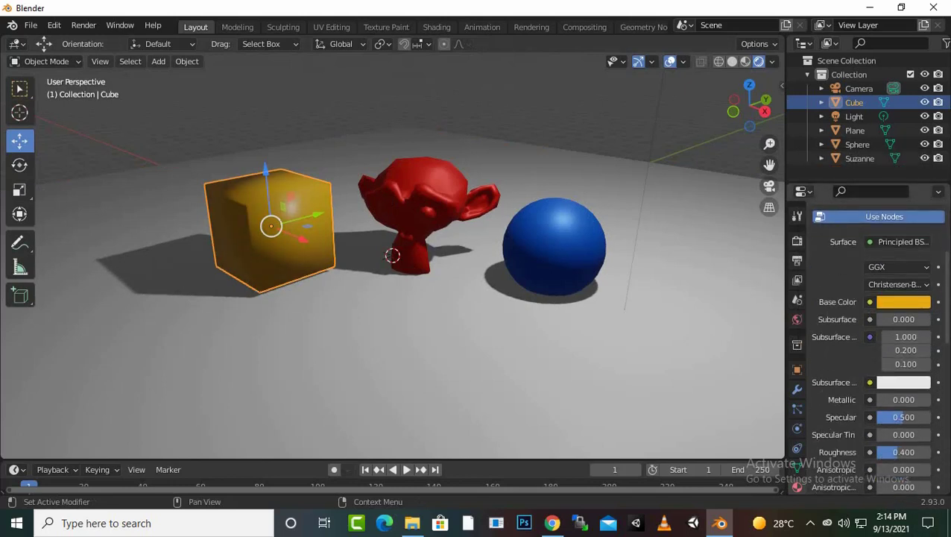
{"action": "scroll", "coordinate": [895, 358], "scroll_direction": "down", "scroll_amount": 2}
{"action": "left_click_drag", "start_coordinate": [903, 344], "coordinate": [923, 344]}
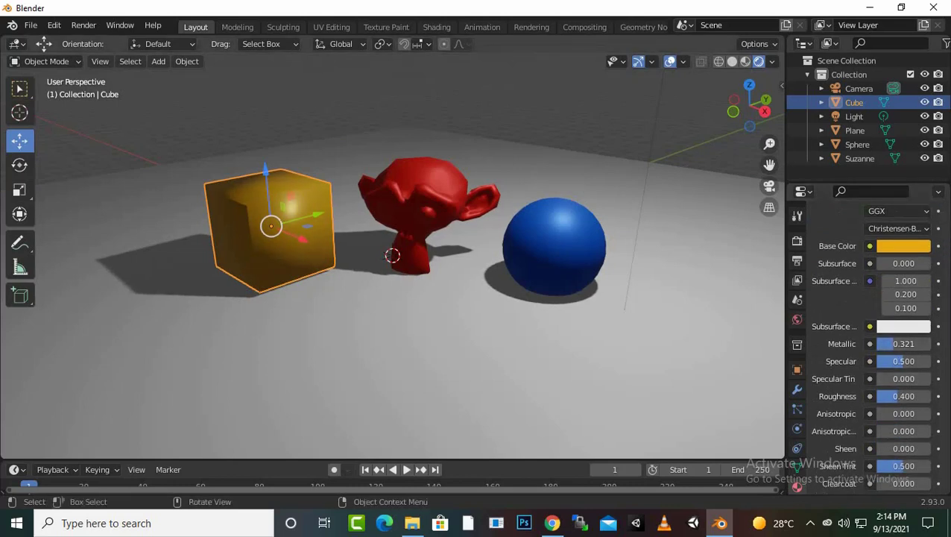
Examine the remaining surface, volume and blend settings of the blue sphere's material
{"action": "left_click", "coordinate": [554, 246]}
{"action": "middle_click_drag", "start_coordinate": [522, 299], "coordinate": [477, 313]}
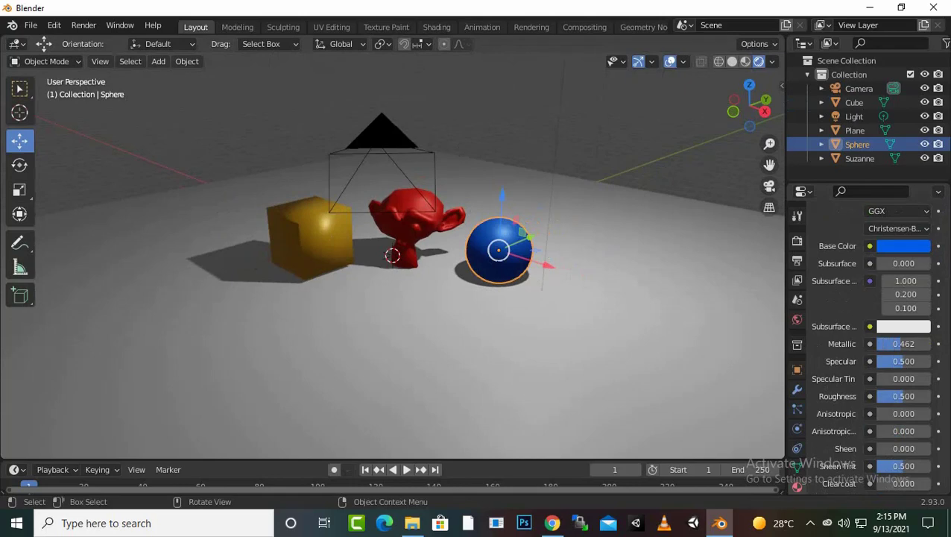
{"action": "scroll", "coordinate": [869, 343], "scroll_direction": "down", "scroll_amount": 12}
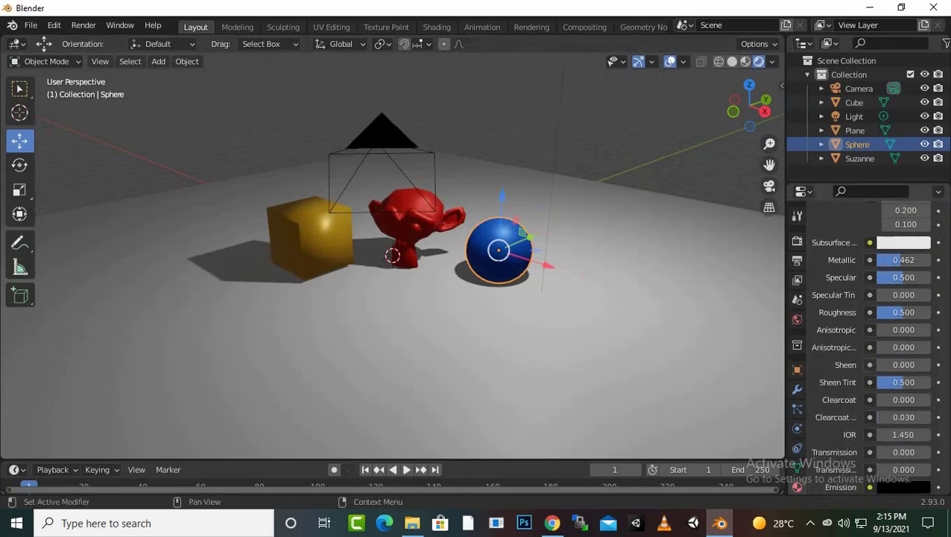
{"action": "scroll", "coordinate": [868, 343], "scroll_direction": "down", "scroll_amount": 2}
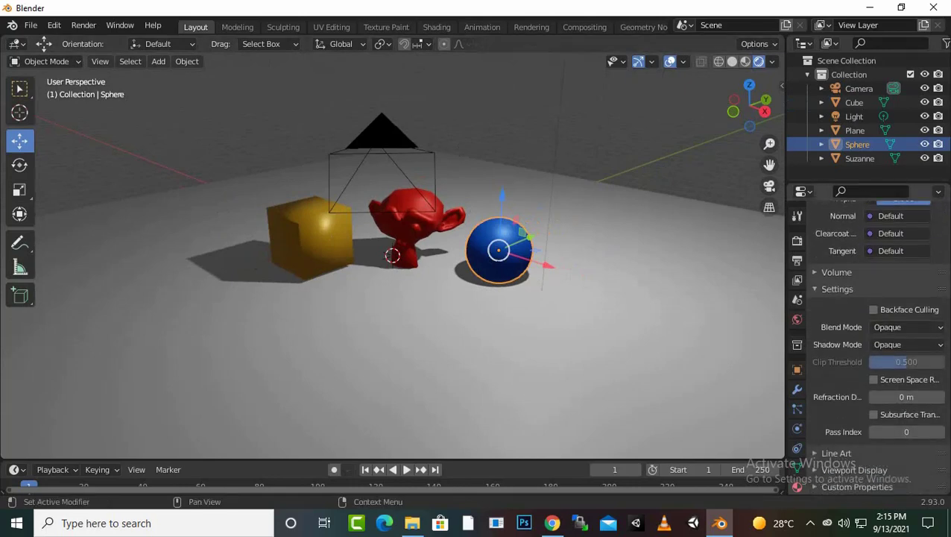
{"action": "scroll", "coordinate": [869, 343], "scroll_direction": "up", "scroll_amount": 10}
{"action": "scroll", "coordinate": [868, 343], "scroll_direction": "down", "scroll_amount": 4}
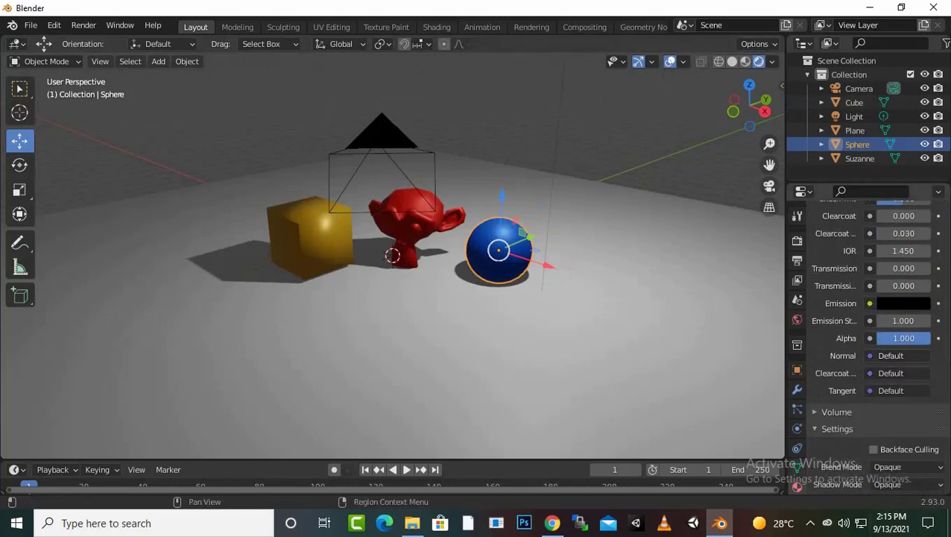
{"action": "left_click", "coordinate": [797, 467]}
{"action": "left_click", "coordinate": [797, 486]}
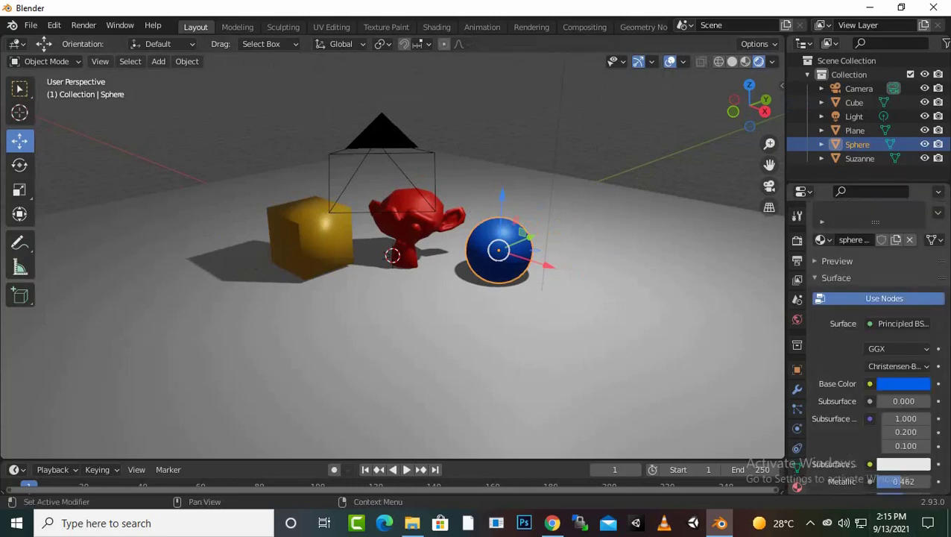
{"action": "scroll", "coordinate": [869, 343], "scroll_direction": "down", "scroll_amount": 5}
{"action": "scroll", "coordinate": [868, 343], "scroll_direction": "up", "scroll_amount": 7}
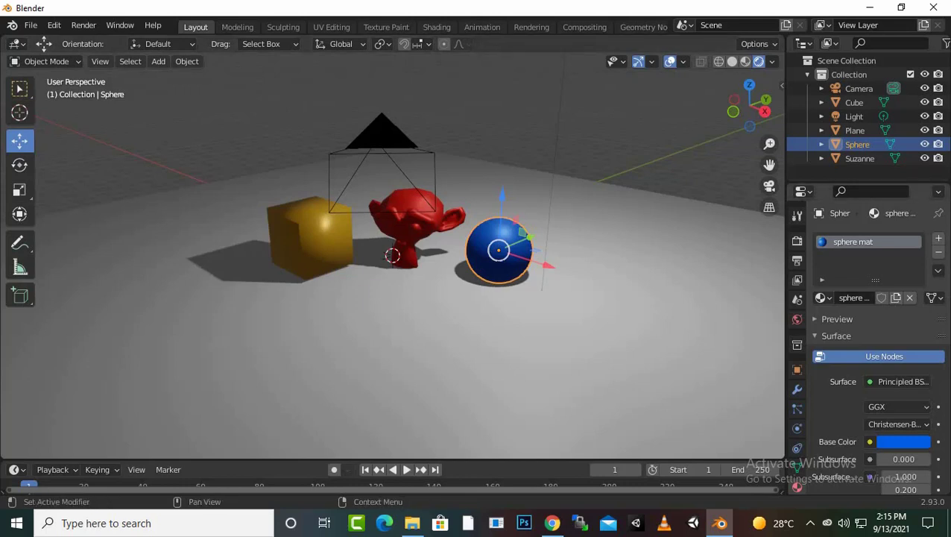
Rename the cube's material as "cube mat"
{"action": "left_click", "coordinate": [311, 241]}
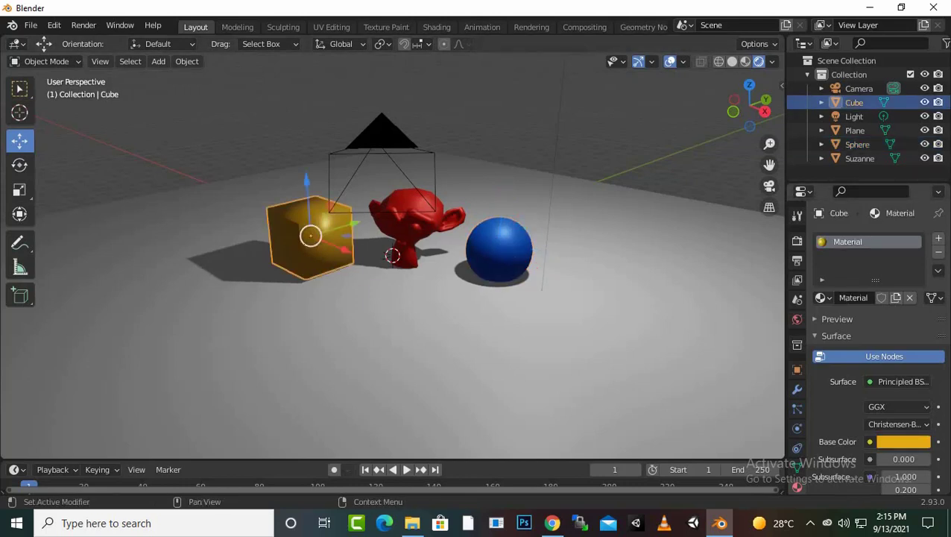
{"action": "double_click", "coordinate": [853, 298]}
{"action": "type", "text": "cube mat"}
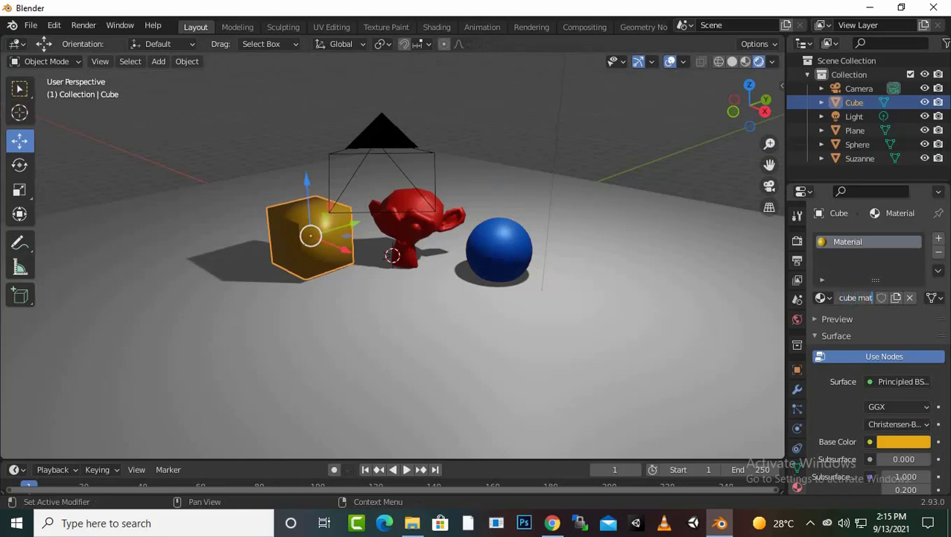
{"action": "key", "text": "Return"}
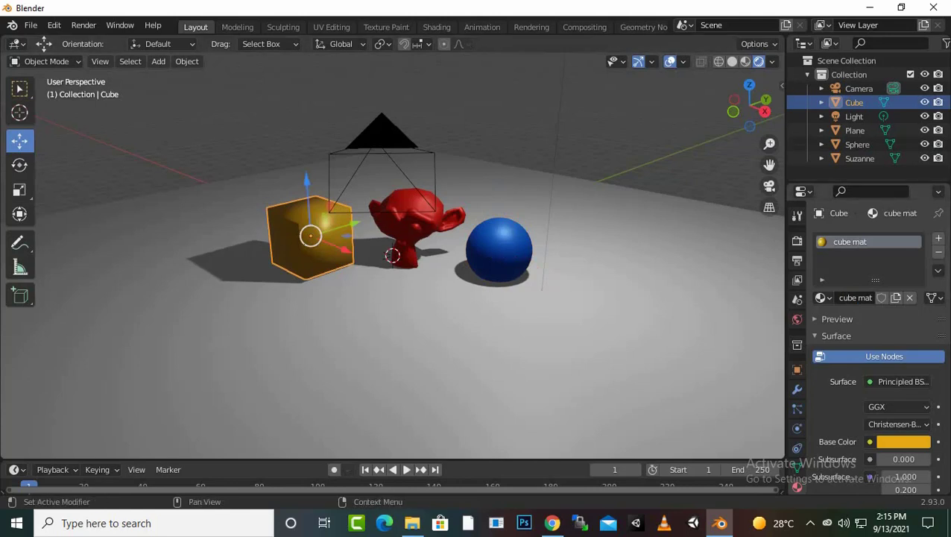
Preview the cube's material on the flat, cube, hair, shader ball, cloth and fluid shapes, and collapse the preview
{"action": "left_click", "coordinate": [836, 319]}
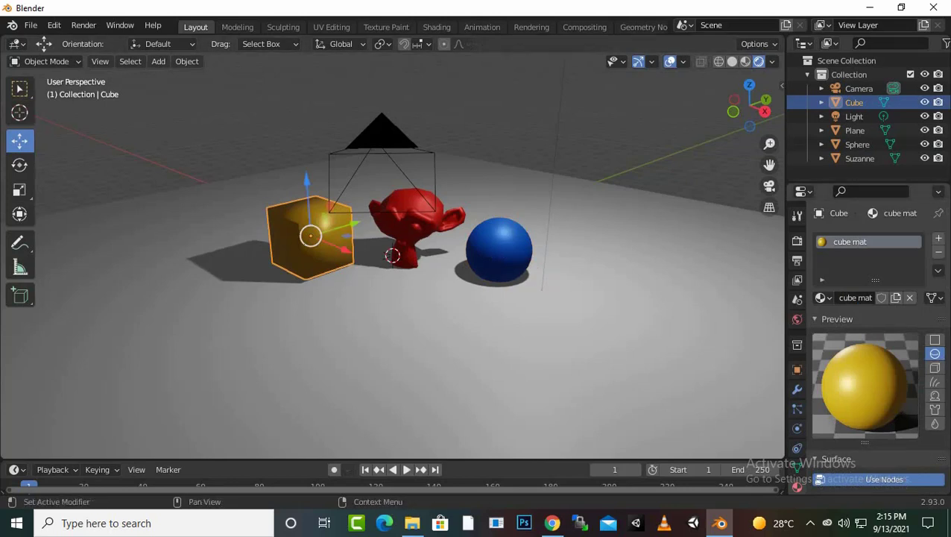
{"action": "left_click", "coordinate": [935, 340]}
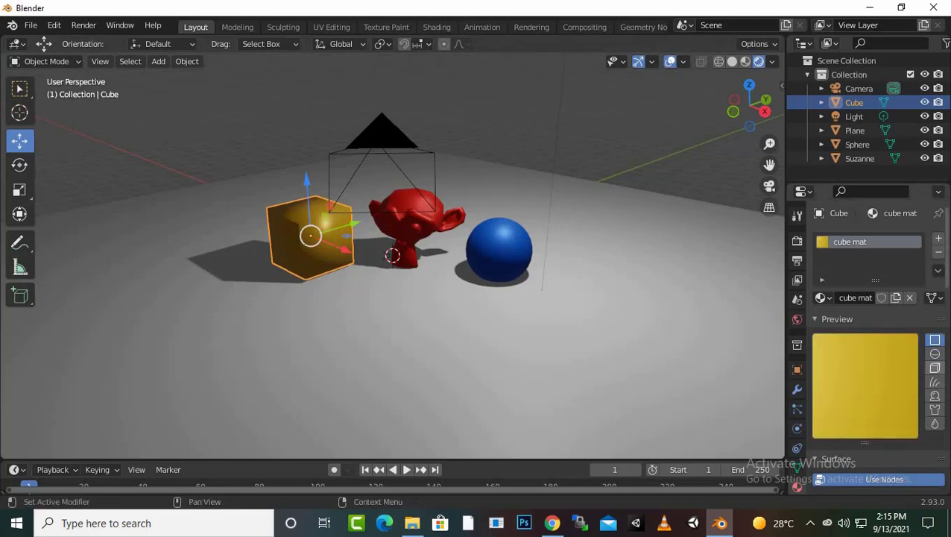
{"action": "left_click", "coordinate": [935, 368]}
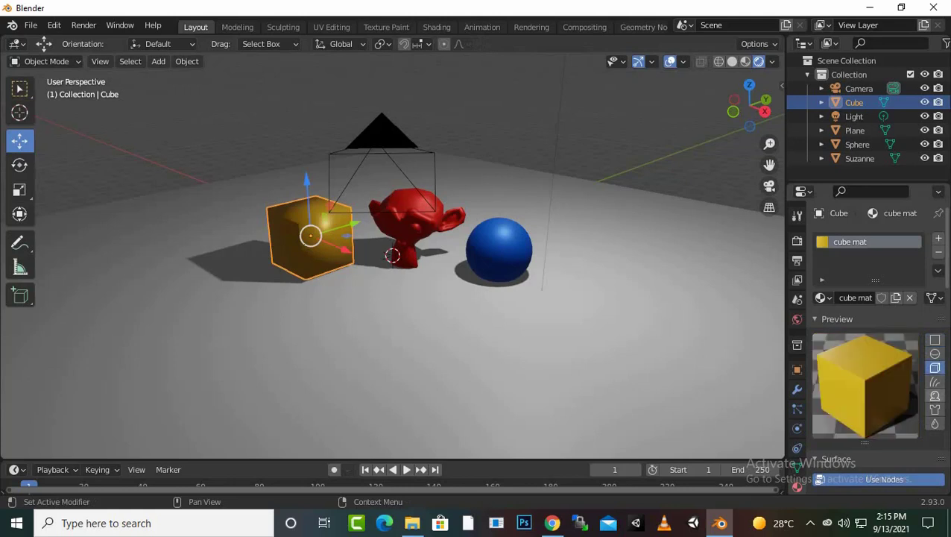
{"action": "left_click", "coordinate": [935, 382]}
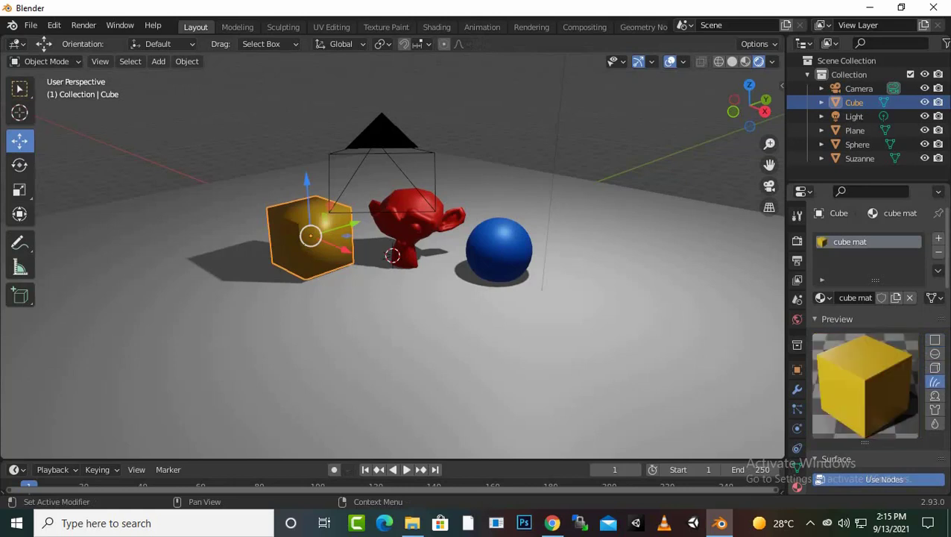
{"action": "left_click", "coordinate": [935, 395]}
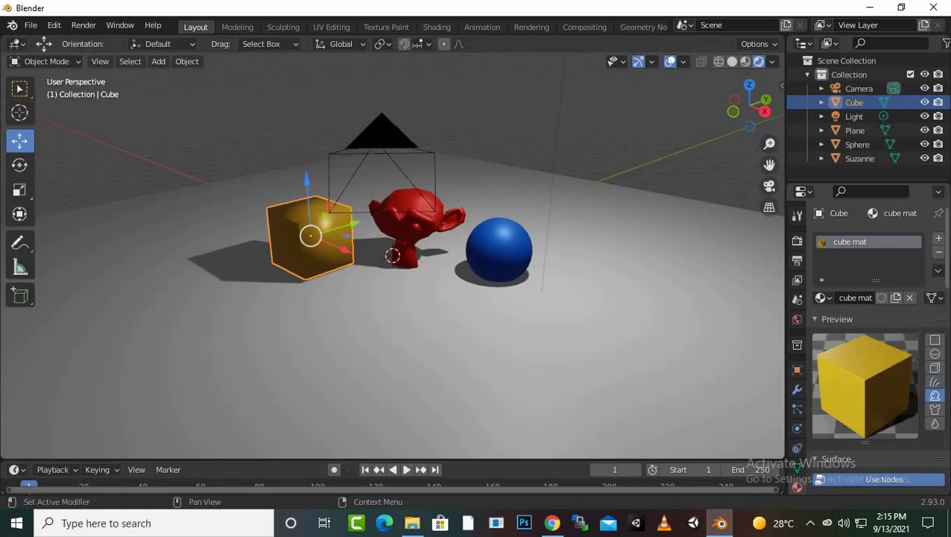
{"action": "left_click", "coordinate": [935, 410]}
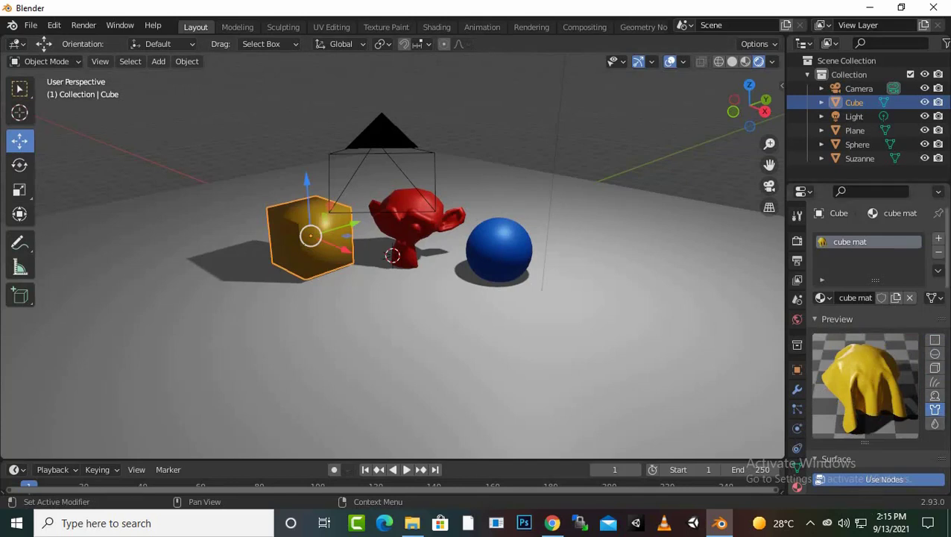
{"action": "left_click", "coordinate": [935, 423]}
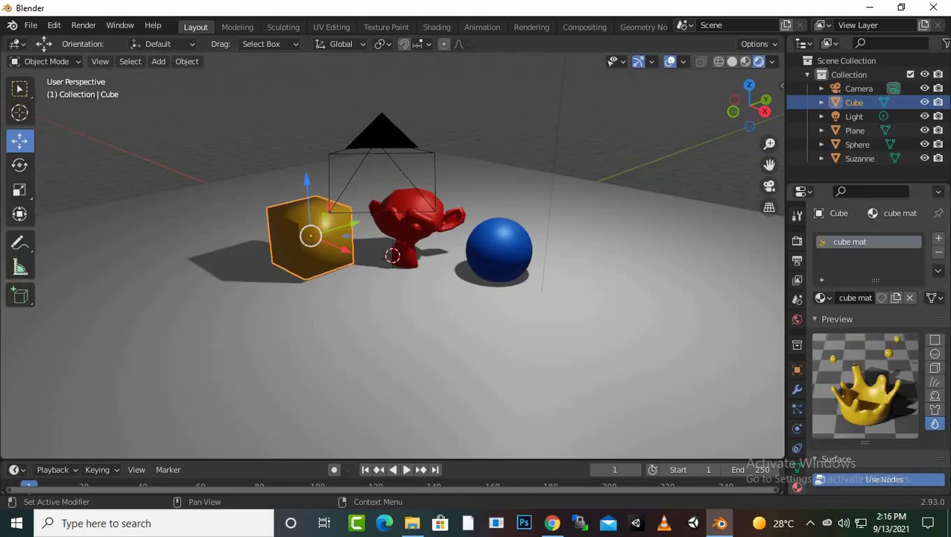
{"action": "left_click", "coordinate": [935, 382]}
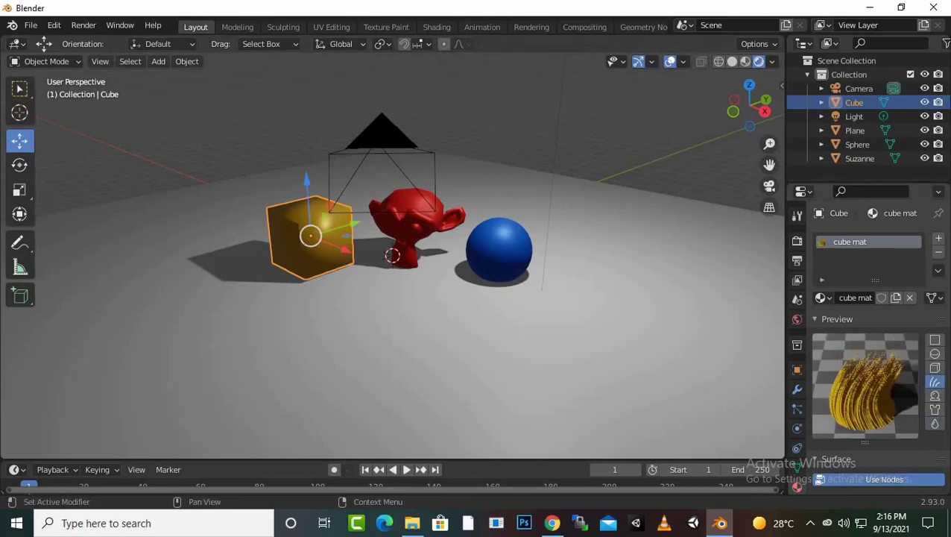
{"action": "scroll", "coordinate": [877, 403], "scroll_direction": "down", "scroll_amount": 5}
{"action": "scroll", "coordinate": [876, 403], "scroll_direction": "up", "scroll_amount": 5}
{"action": "left_click", "coordinate": [935, 340]}
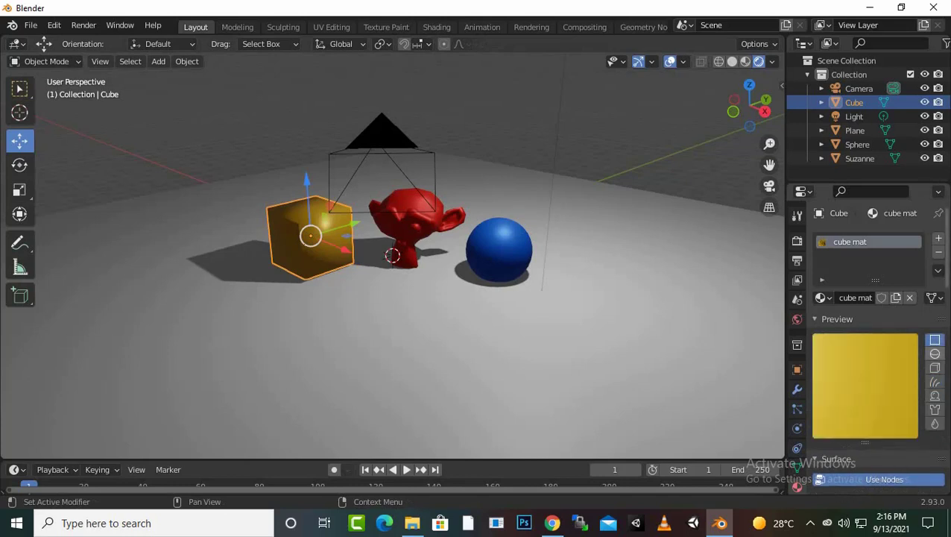
{"action": "left_click", "coordinate": [935, 367]}
{"action": "left_click", "coordinate": [837, 319]}
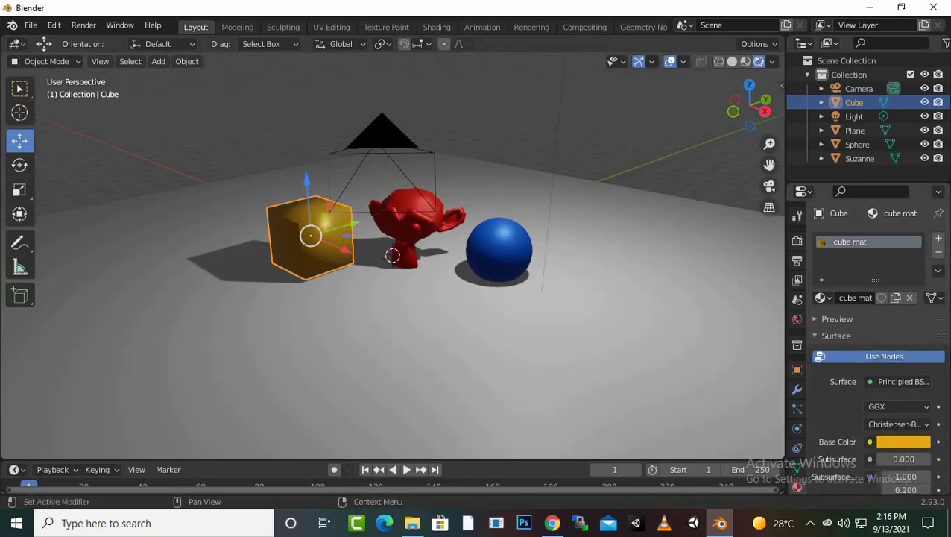
Examine the surface inputs and the blend and shadow settings of the cube's material
{"action": "scroll", "coordinate": [869, 336], "scroll_direction": "down", "scroll_amount": 3}
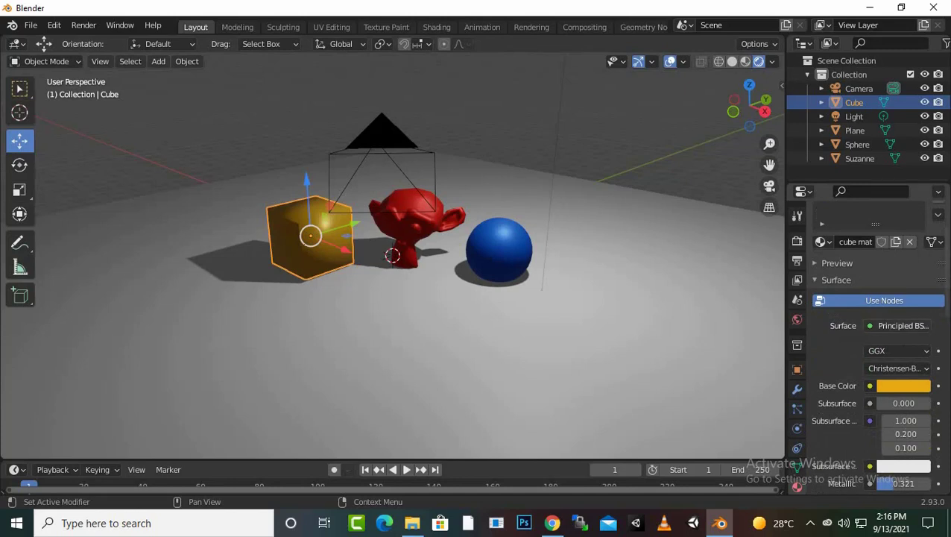
{"action": "left_click", "coordinate": [902, 325]}
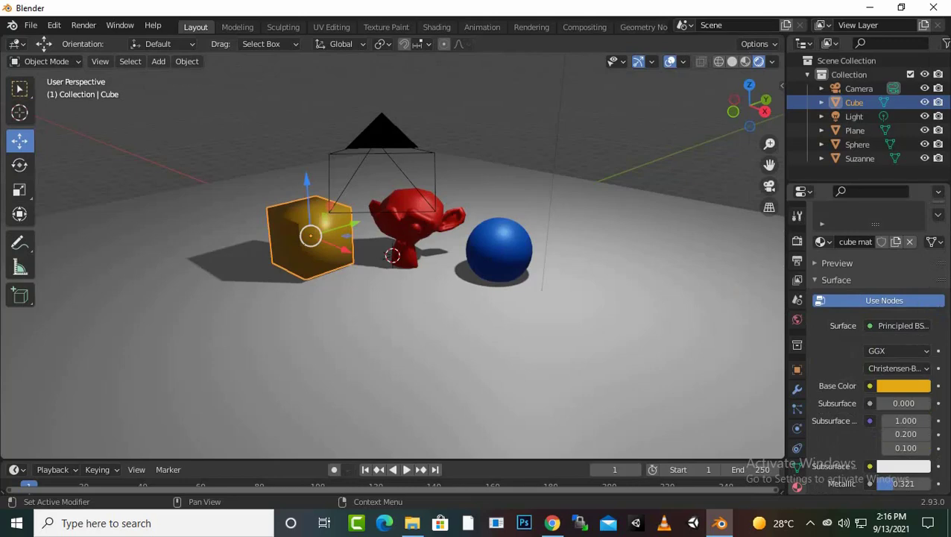
{"action": "scroll", "coordinate": [869, 343], "scroll_direction": "down", "scroll_amount": 15}
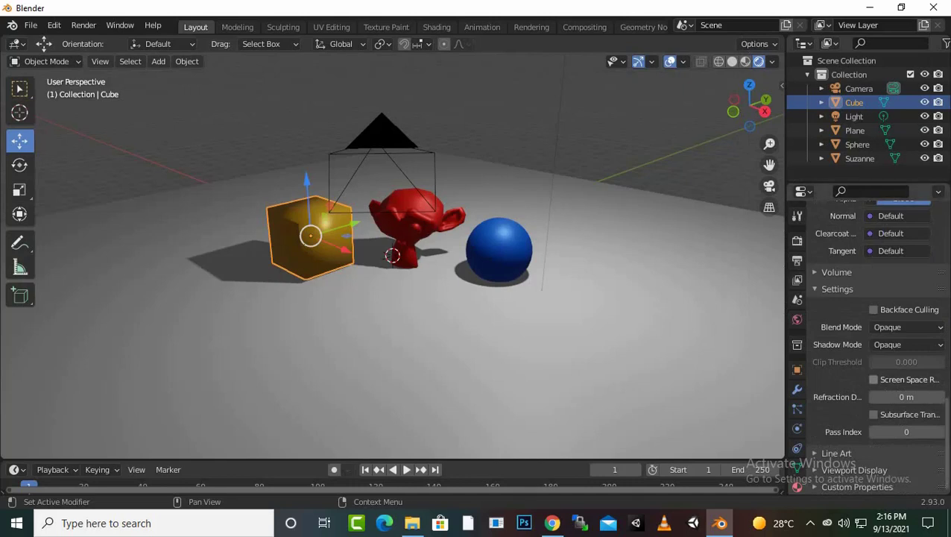
{"action": "scroll", "coordinate": [869, 343], "scroll_direction": "up", "scroll_amount": 10}
{"action": "scroll", "coordinate": [868, 343], "scroll_direction": "up", "scroll_amount": 10}
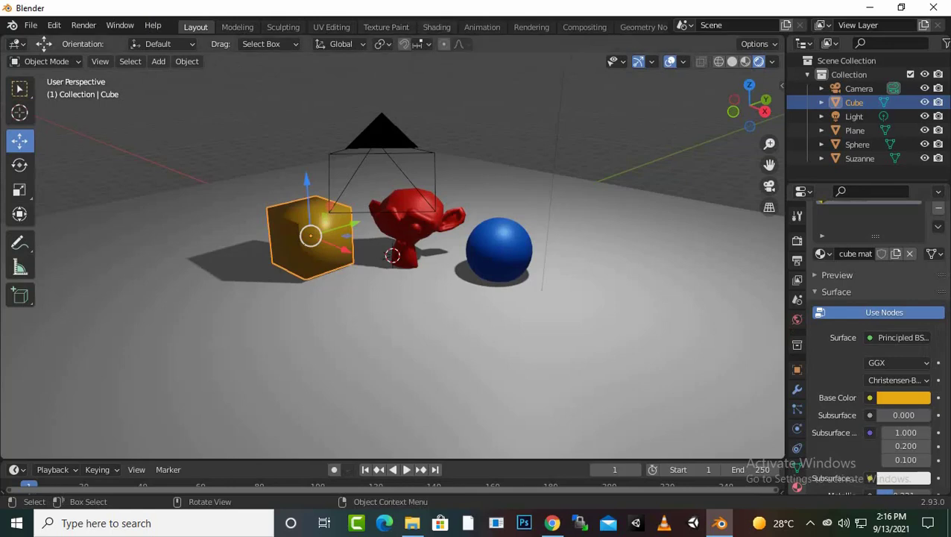
Switch to the Shading workspace, with the viewport in Rendered shading and a taller node editor
{"action": "left_click", "coordinate": [437, 27]}
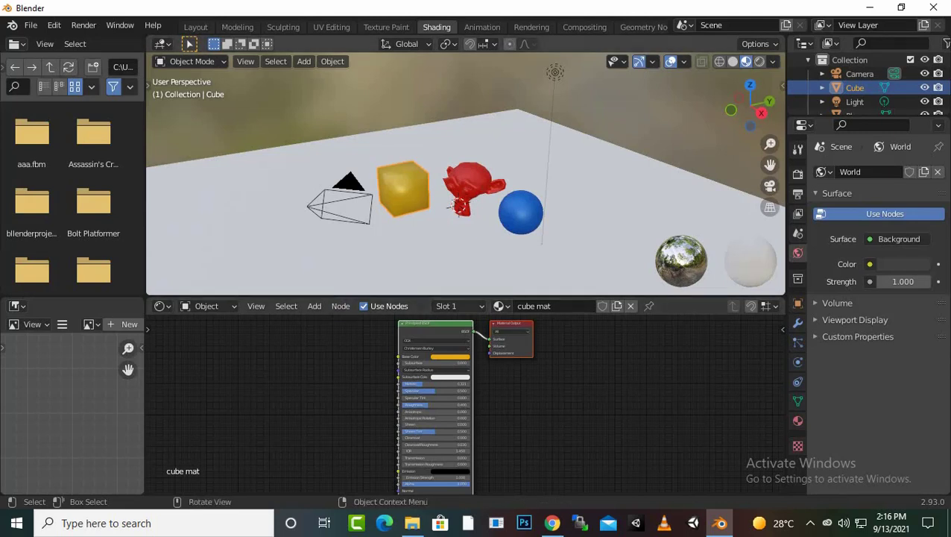
{"action": "scroll", "coordinate": [465, 173], "scroll_direction": "up", "scroll_amount": 3}
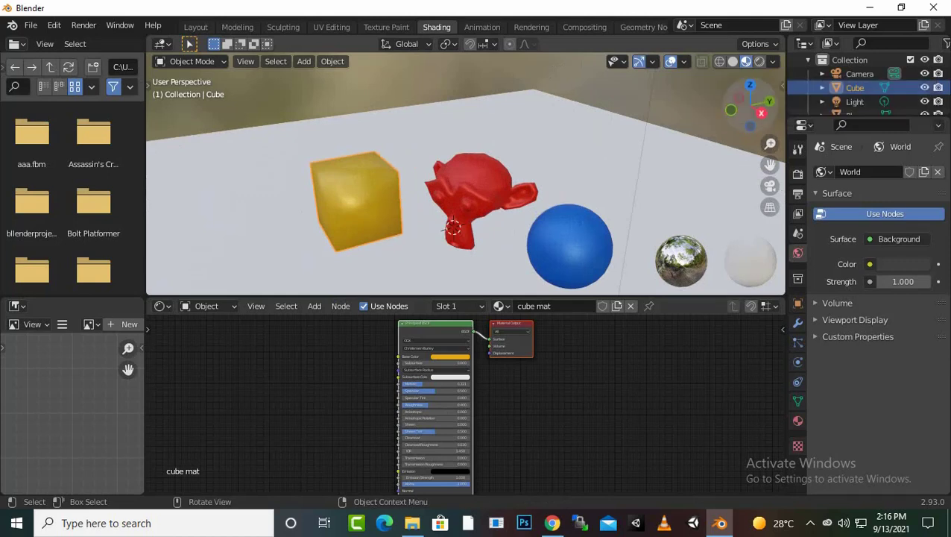
{"action": "left_click", "coordinate": [759, 61]}
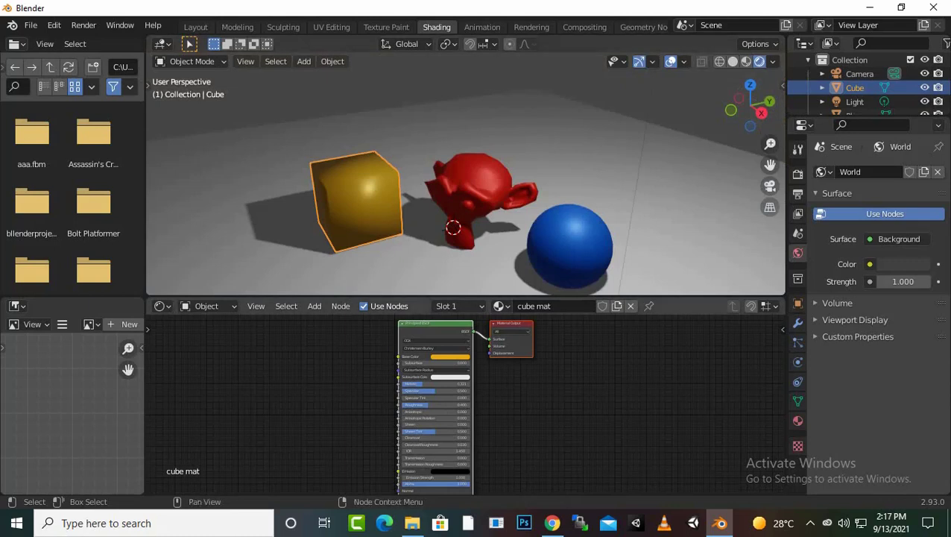
{"action": "left_click_drag", "start_coordinate": [416, 298], "coordinate": [416, 240]}
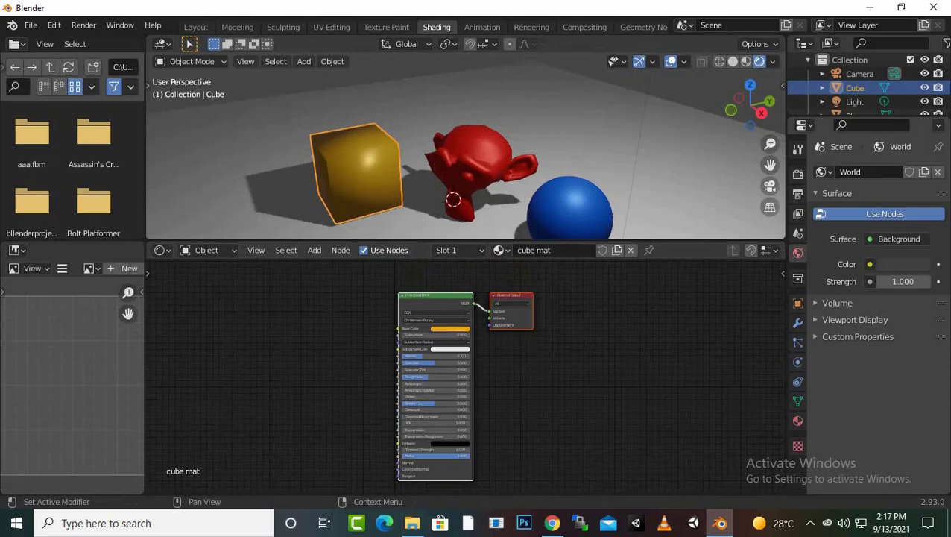
Select the monkey head and compare its Principled BSDF node values with the surface settings in its material properties
{"action": "left_click", "coordinate": [481, 161]}
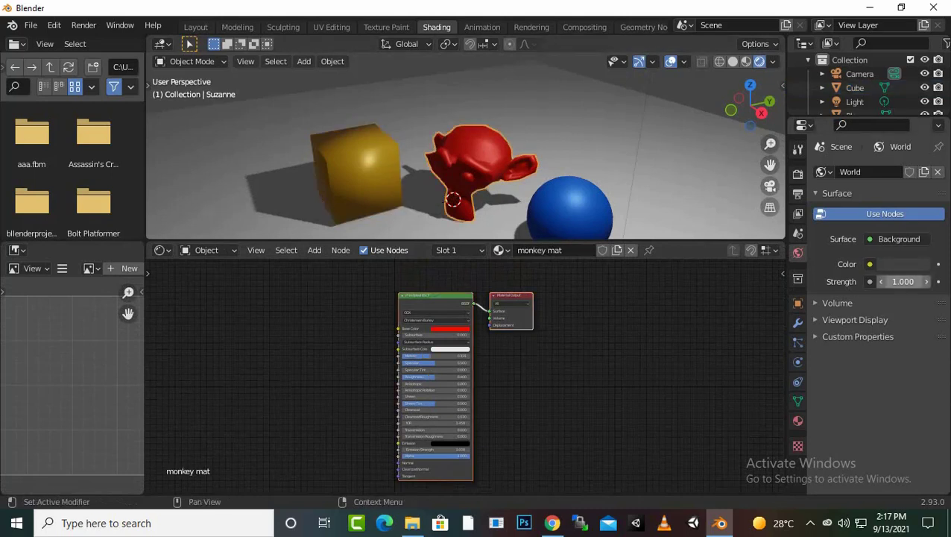
{"action": "left_click", "coordinate": [798, 421]}
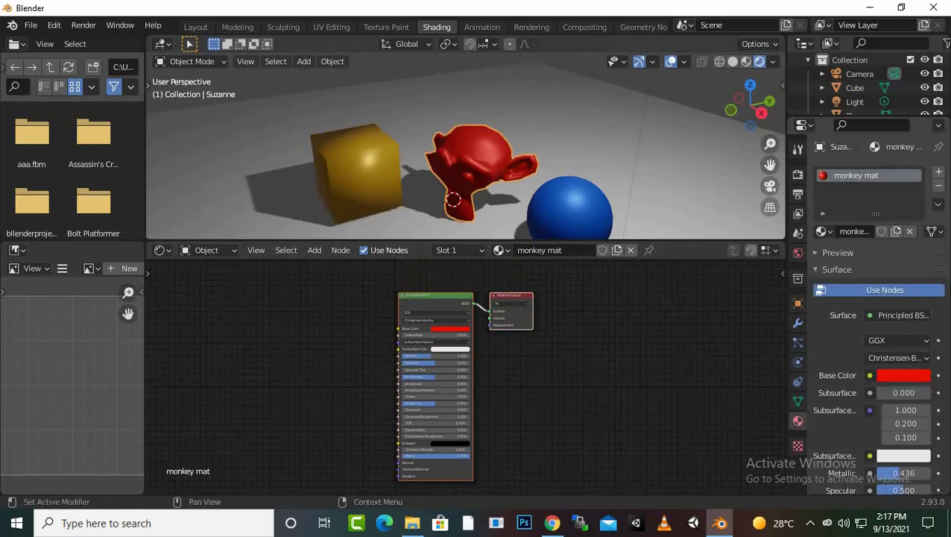
{"action": "scroll", "coordinate": [872, 335], "scroll_direction": "down", "scroll_amount": 3}
{"action": "scroll", "coordinate": [872, 335], "scroll_direction": "up", "scroll_amount": 4}
{"action": "scroll", "coordinate": [465, 377], "scroll_direction": "up", "scroll_amount": 4}
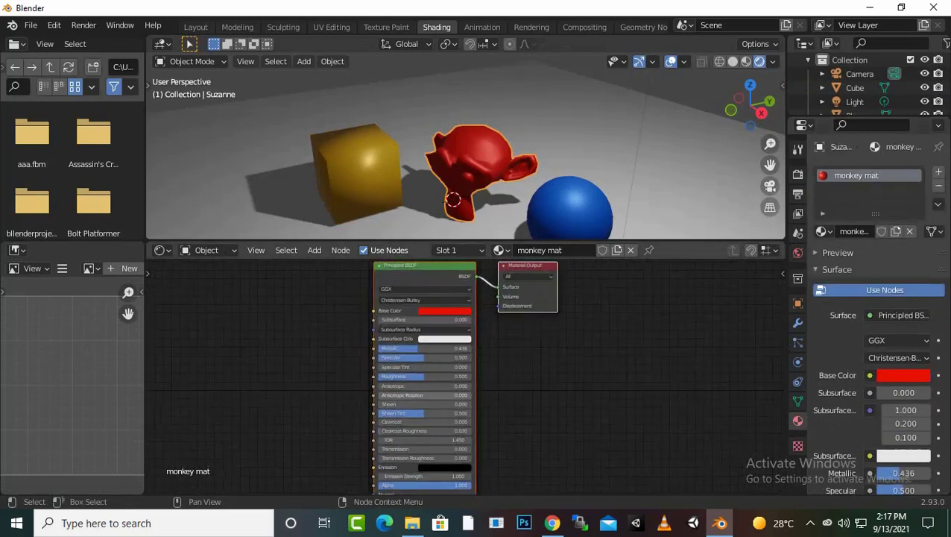
{"action": "scroll", "coordinate": [461, 376], "scroll_direction": "up", "scroll_amount": 2}
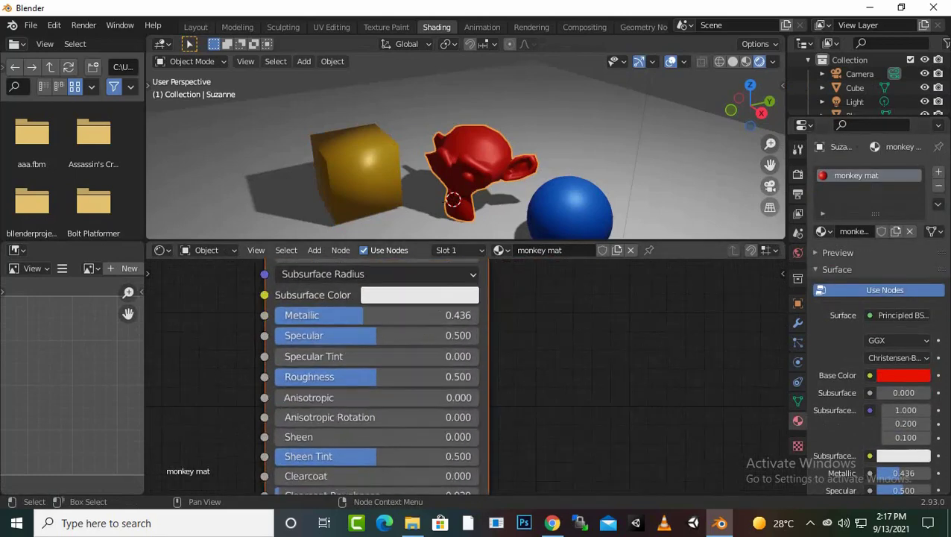
{"action": "scroll", "coordinate": [463, 375], "scroll_direction": "down", "scroll_amount": 1}
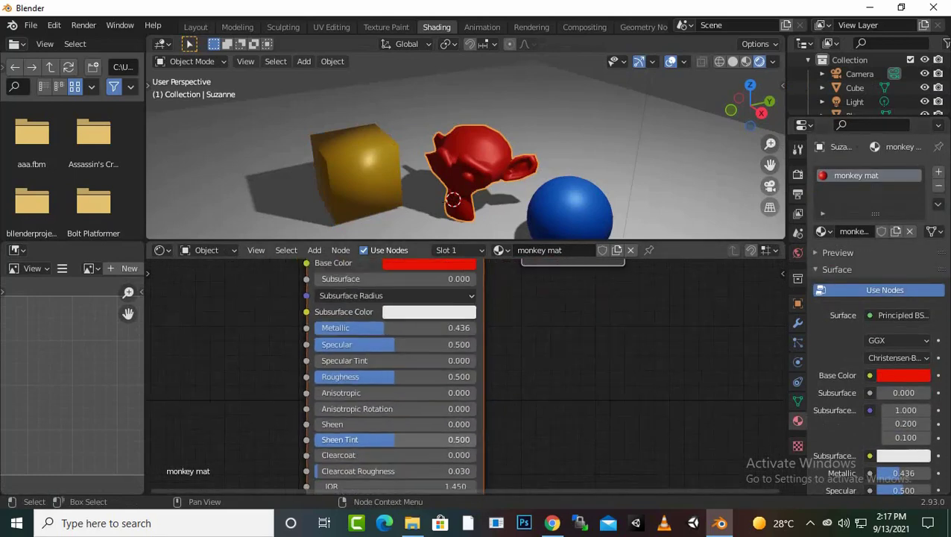
{"action": "scroll", "coordinate": [872, 313], "scroll_direction": "down", "scroll_amount": 10}
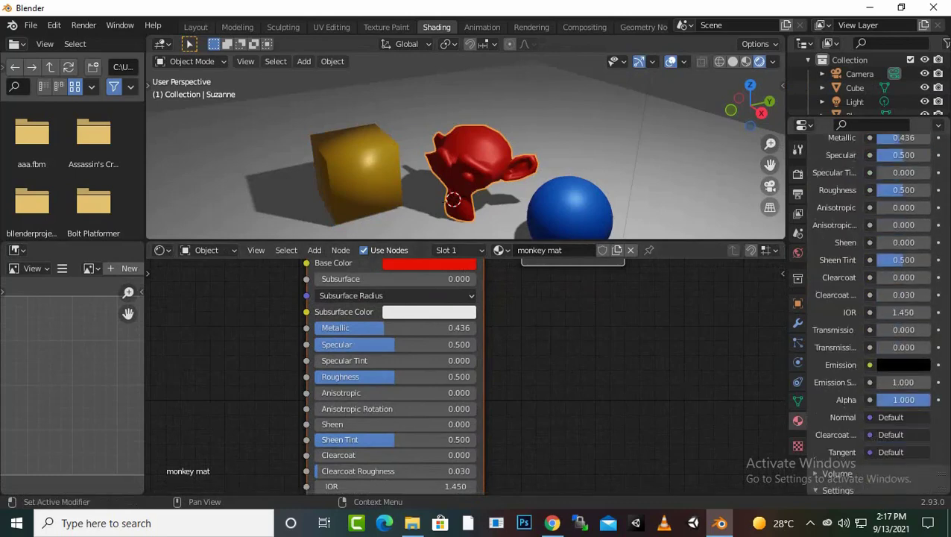
{"action": "scroll", "coordinate": [872, 313], "scroll_direction": "down", "scroll_amount": 5}
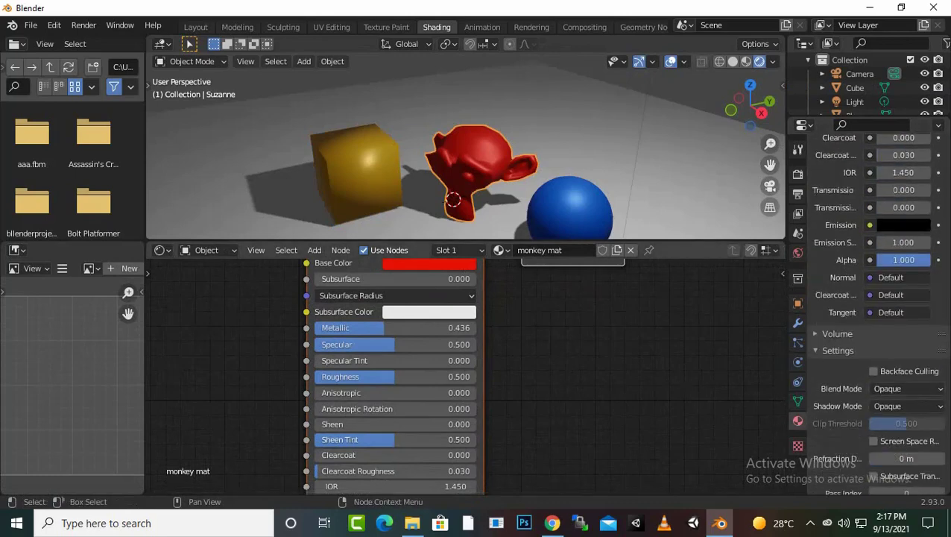
{"action": "scroll", "coordinate": [465, 376], "scroll_direction": "down", "scroll_amount": 3}
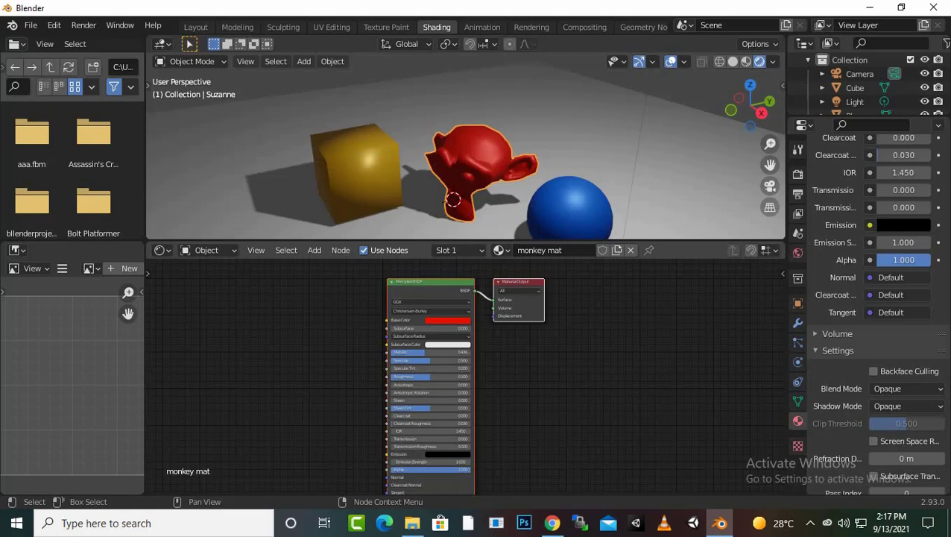
Shift the monkey material's nodes slightly, and disconnect and reconnect the BSDF output with the Material Output's Surface input
{"action": "key", "text": "g"}
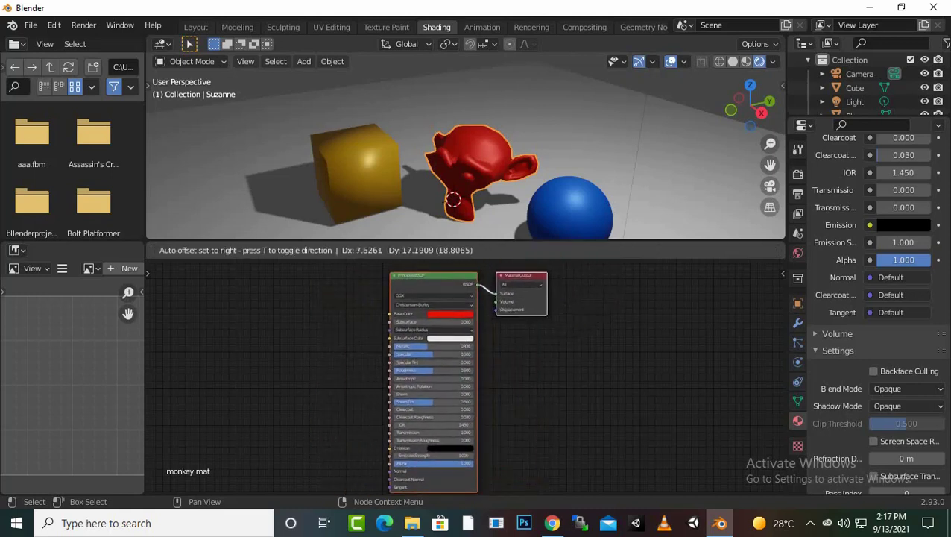
{"action": "key", "text": "Return"}
{"action": "left_click_drag", "start_coordinate": [496, 294], "coordinate": [477, 285]}
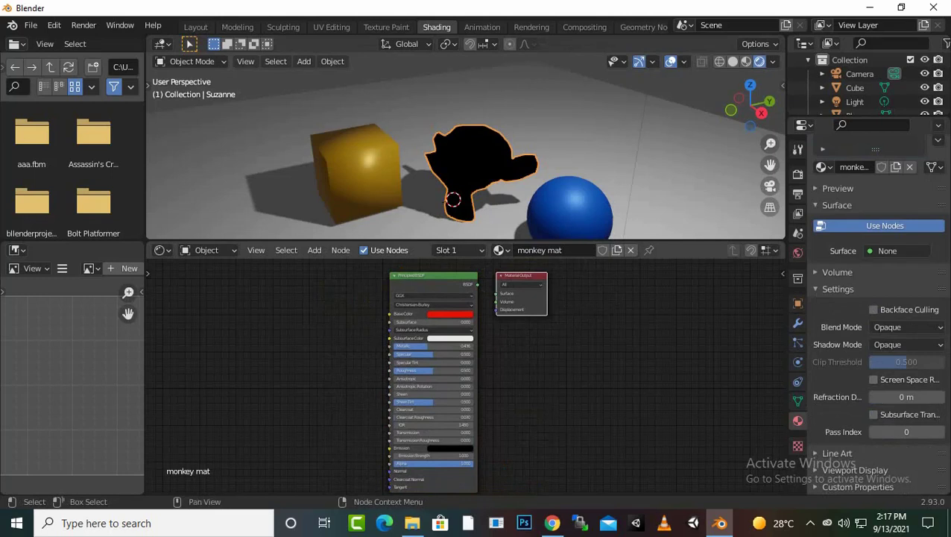
{"action": "left_click_drag", "start_coordinate": [478, 284], "coordinate": [497, 293]}
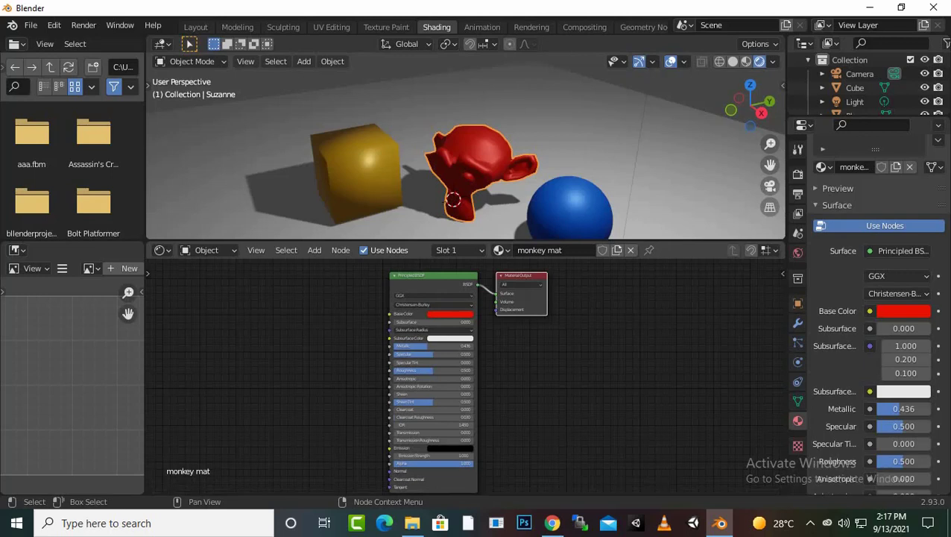
{"action": "key", "text": "shift+a"}
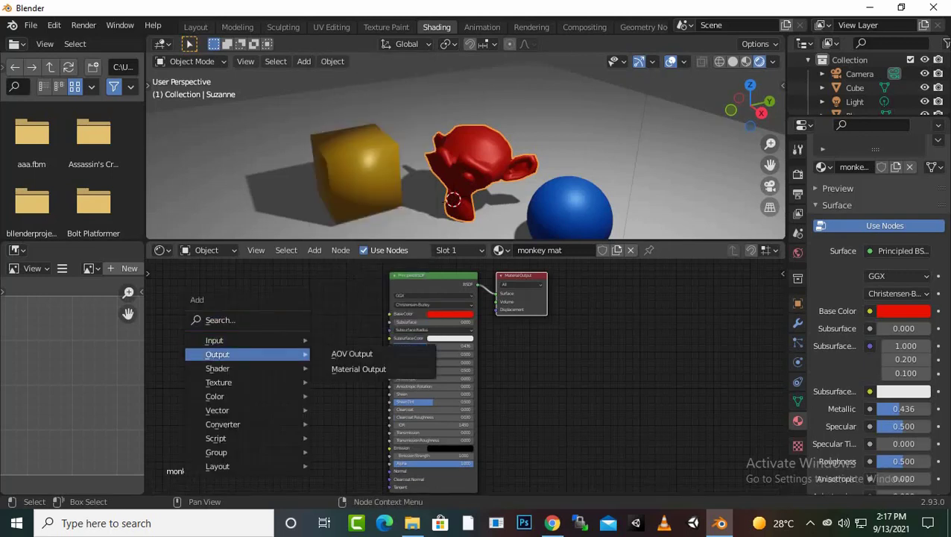
{"action": "mouse_move", "coordinate": [246, 396]}
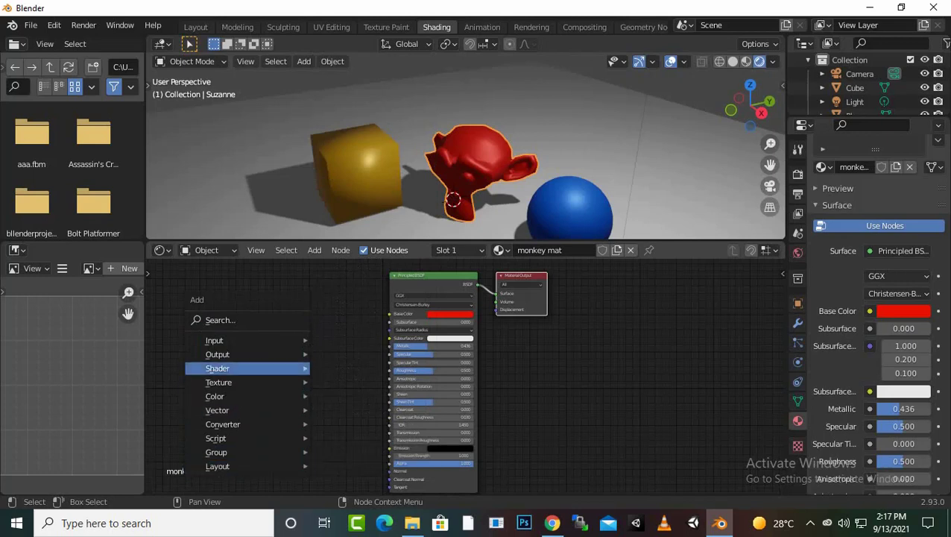
{"action": "mouse_move", "coordinate": [238, 451]}
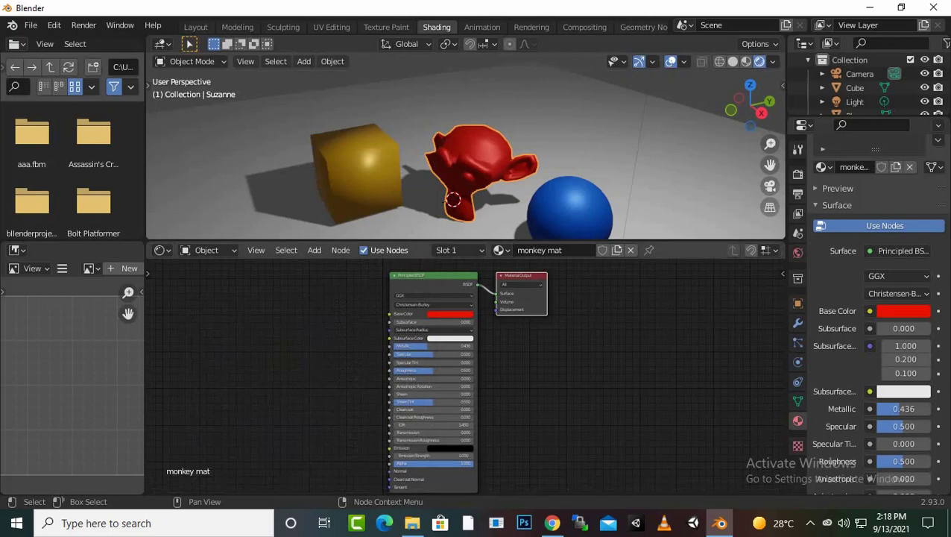
Move the monkey material's Material Output node farther away from and lower than the top of the Principled BSDF node
{"action": "scroll", "coordinate": [467, 372], "scroll_direction": "up", "scroll_amount": 1}
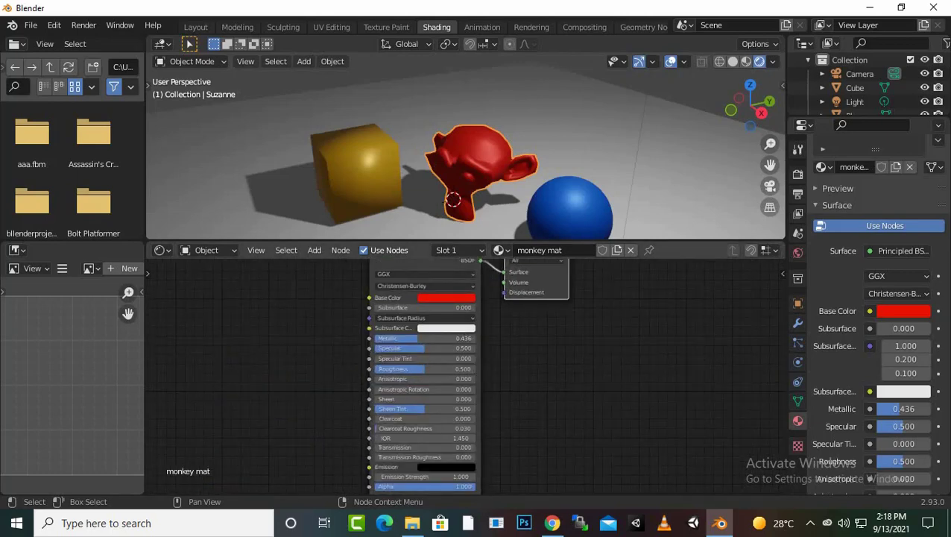
{"action": "scroll", "coordinate": [495, 378], "scroll_direction": "down", "scroll_amount": 1}
{"action": "left_click_drag", "start_coordinate": [526, 269], "coordinate": [552, 309]}
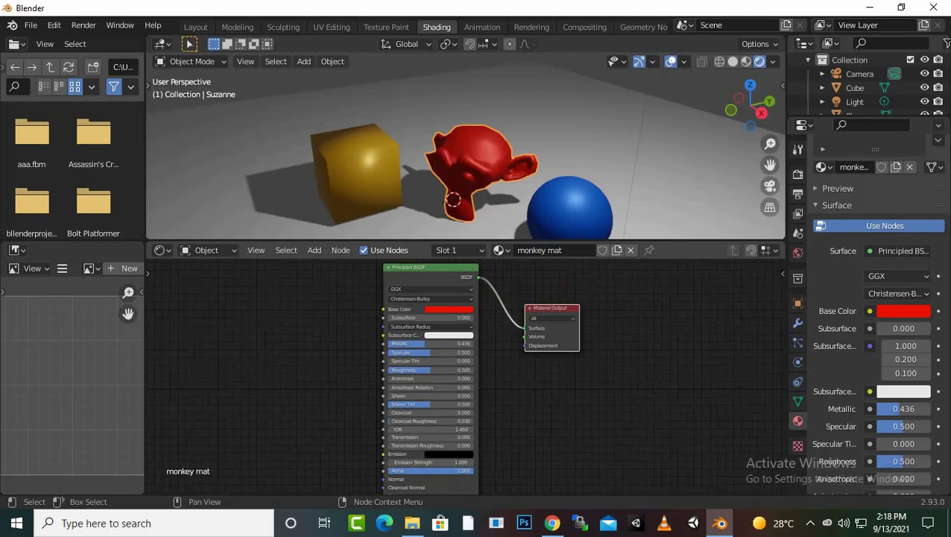
Duplicate the monkey material's Principled BSDF node and place the copy beside the original on its input side
{"action": "left_click", "coordinate": [434, 267]}
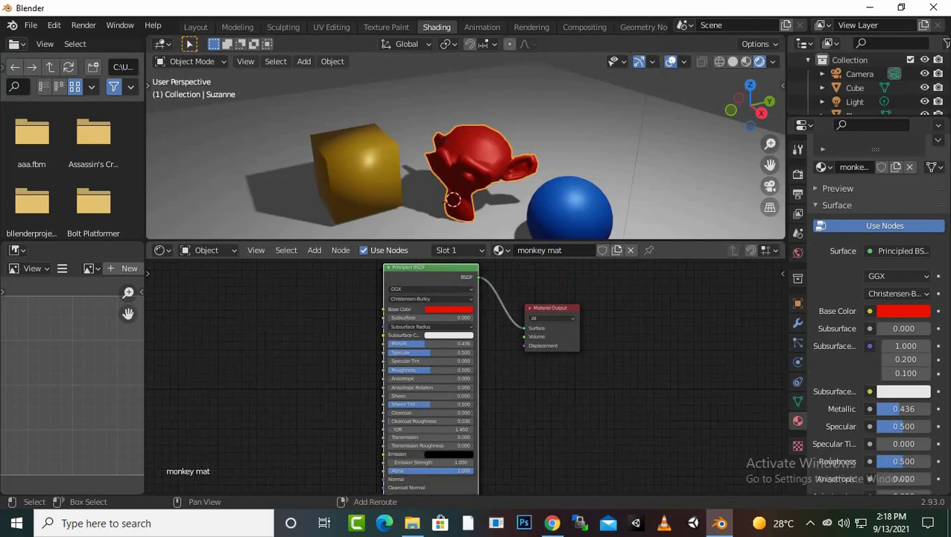
{"action": "key", "text": "shift+d"}
{"action": "key", "text": "Return"}
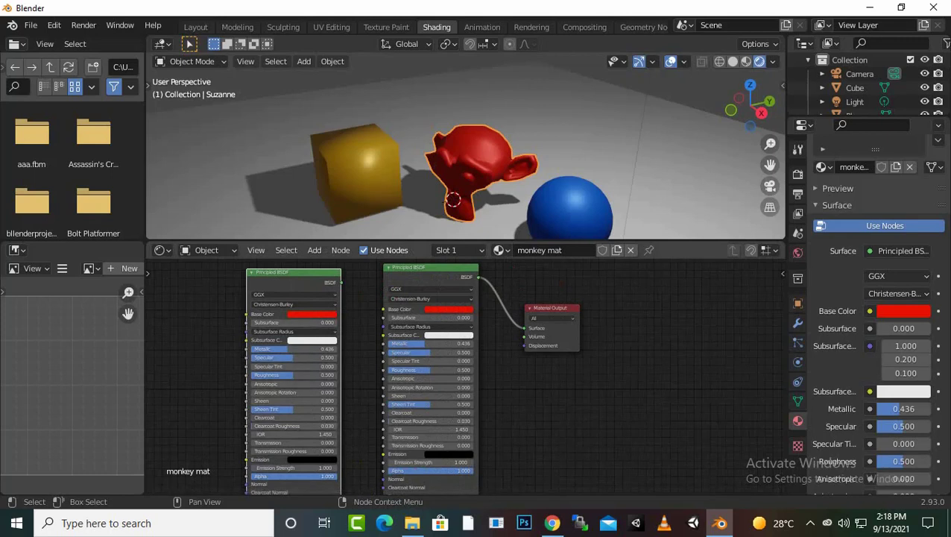
Look at the duplicated Principled BSDF node's base colour and delete the duplicate
{"action": "scroll", "coordinate": [468, 393], "scroll_direction": "up", "scroll_amount": 1}
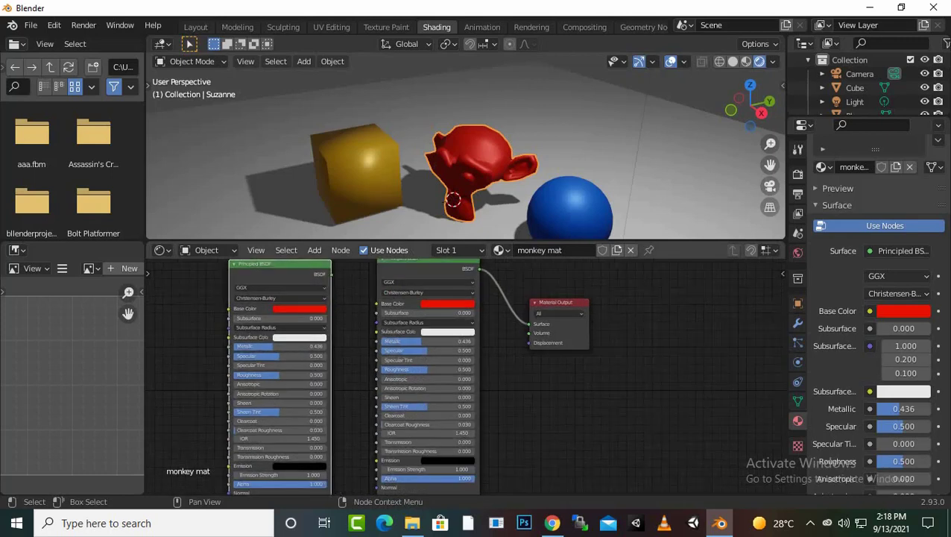
{"action": "left_click", "coordinate": [299, 308]}
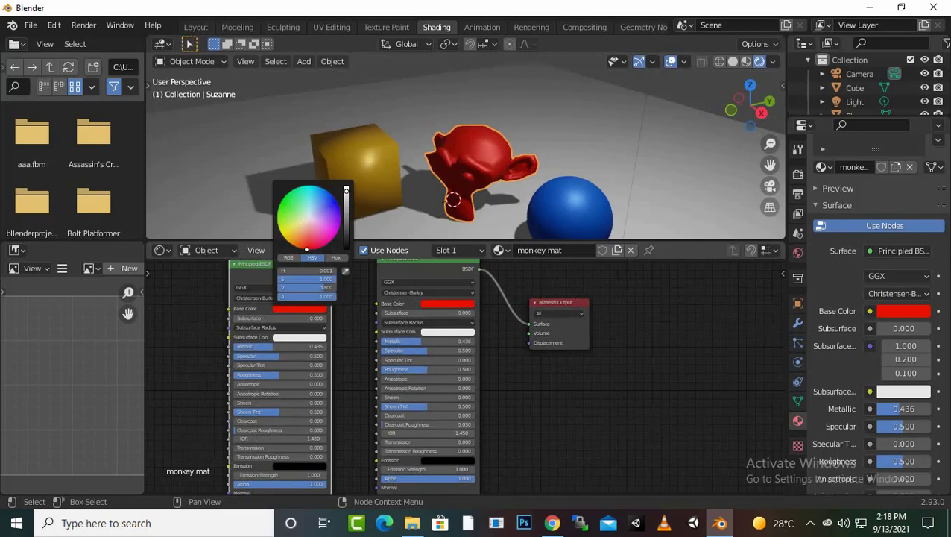
{"action": "left_click_drag", "start_coordinate": [331, 274], "coordinate": [359, 325]}
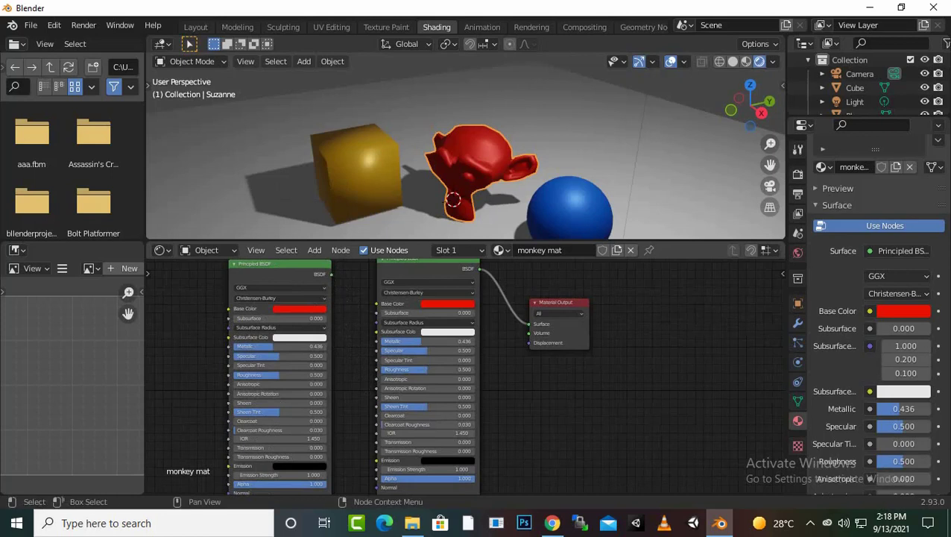
{"action": "left_click_drag", "start_coordinate": [280, 266], "coordinate": [287, 280]}
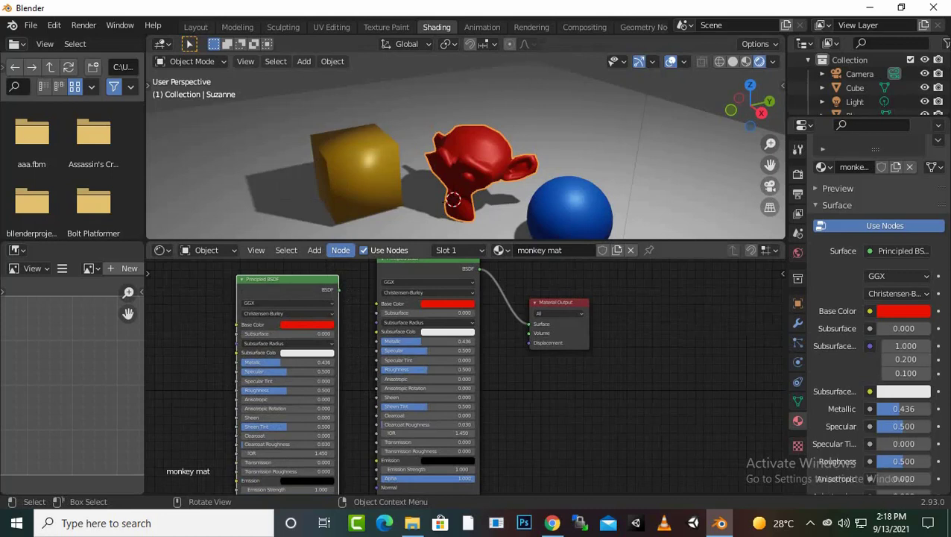
{"action": "key", "text": "Delete"}
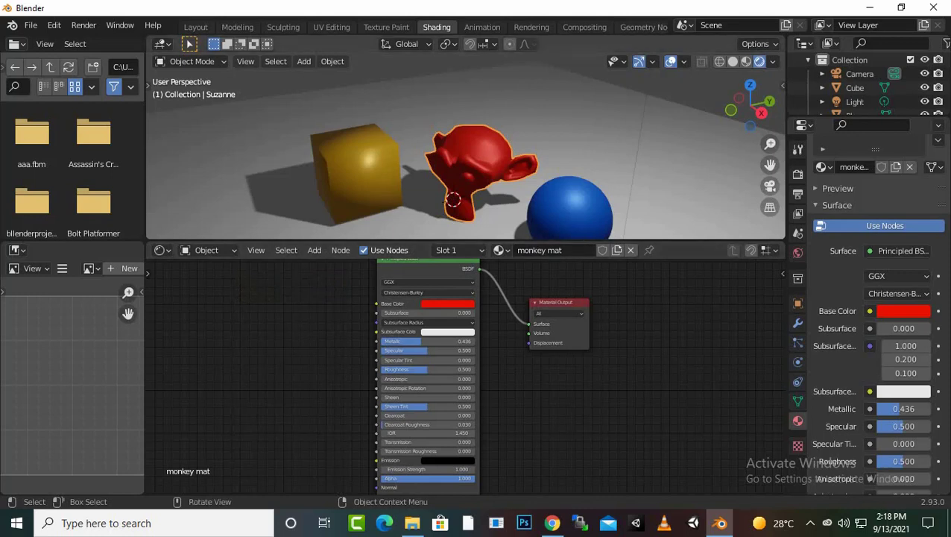
Space the Material Output node farther from the Principled BSDF node, and shift both nodes together within the node editor
{"action": "middle_click_drag", "start_coordinate": [597, 373], "coordinate": [558, 396]}
{"action": "left_click", "coordinate": [521, 326]}
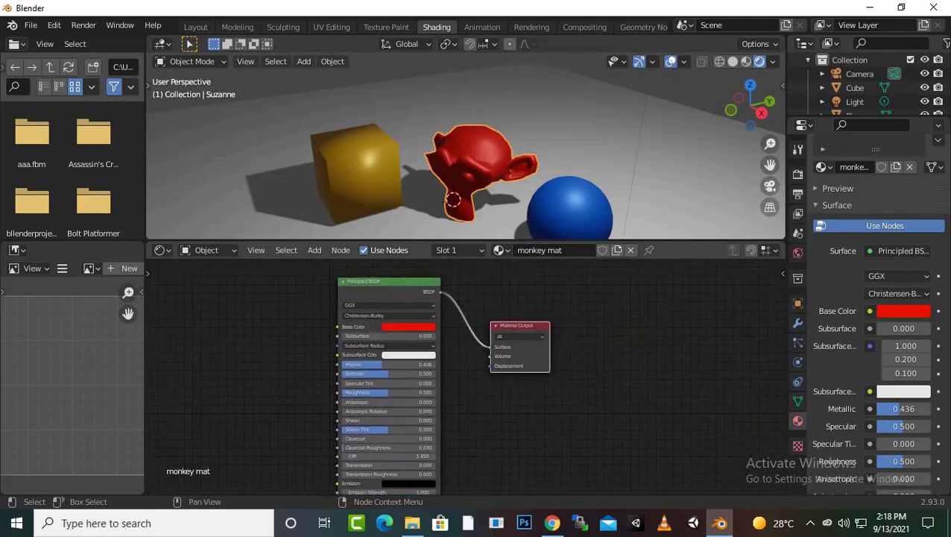
{"action": "left_click_drag", "start_coordinate": [521, 326], "coordinate": [542, 331]}
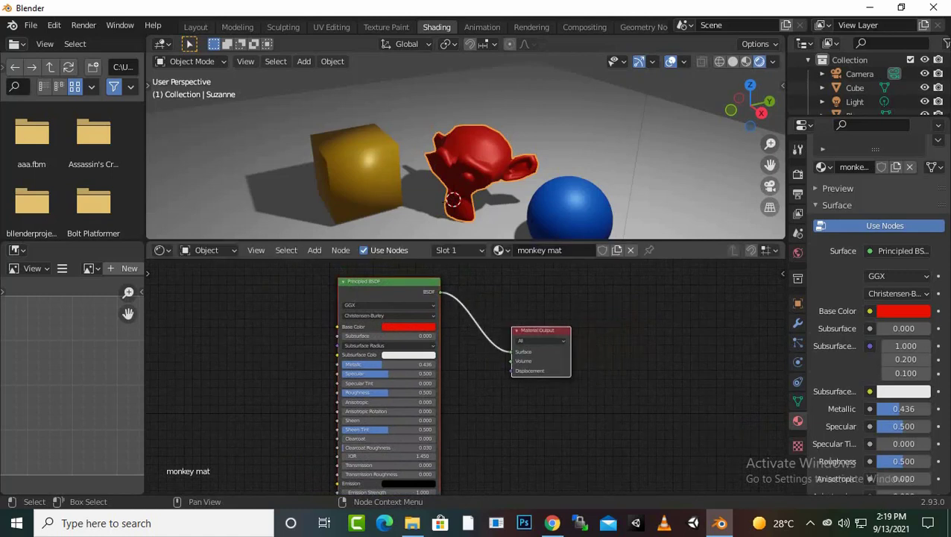
{"action": "key", "text": "g"}
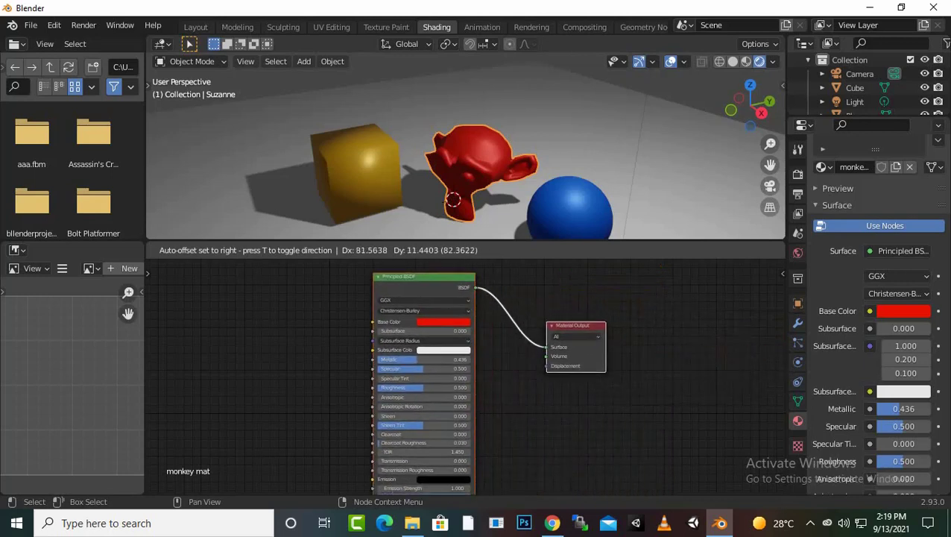
{"action": "key", "text": "Return"}
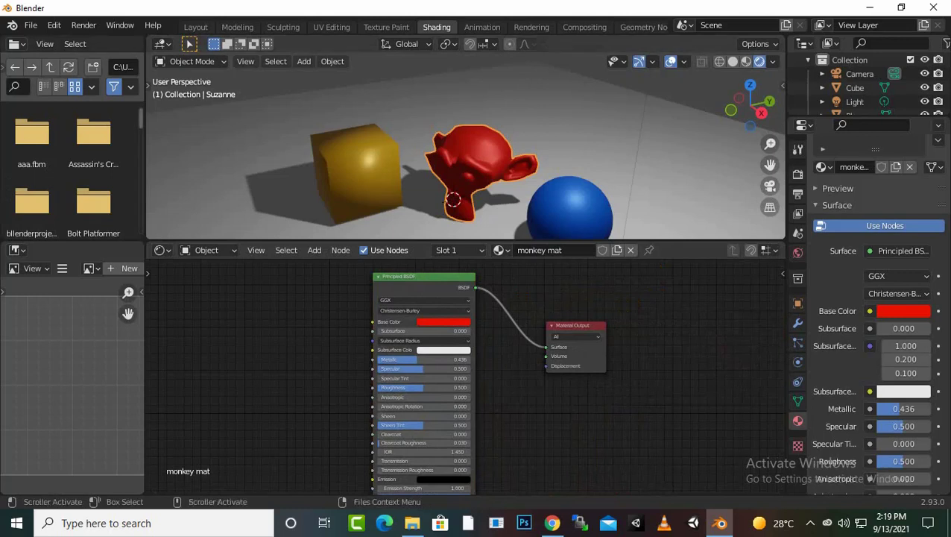
Resize the workspace areas for a wider file browser and a taller 3D viewport, and move the Principled BSDF node lower in the node editor
{"action": "left_click_drag", "start_coordinate": [146, 149], "coordinate": [183, 150]}
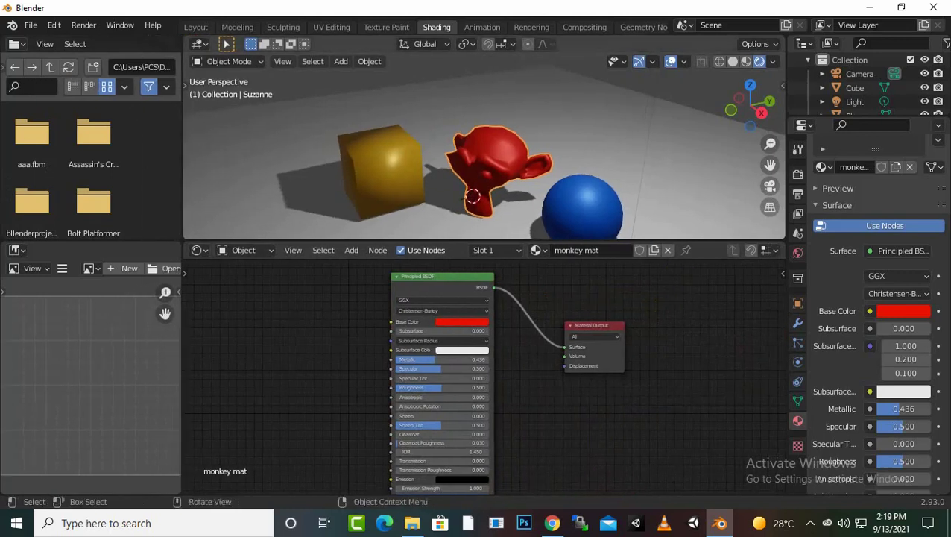
{"action": "left_click_drag", "start_coordinate": [484, 241], "coordinate": [484, 280]}
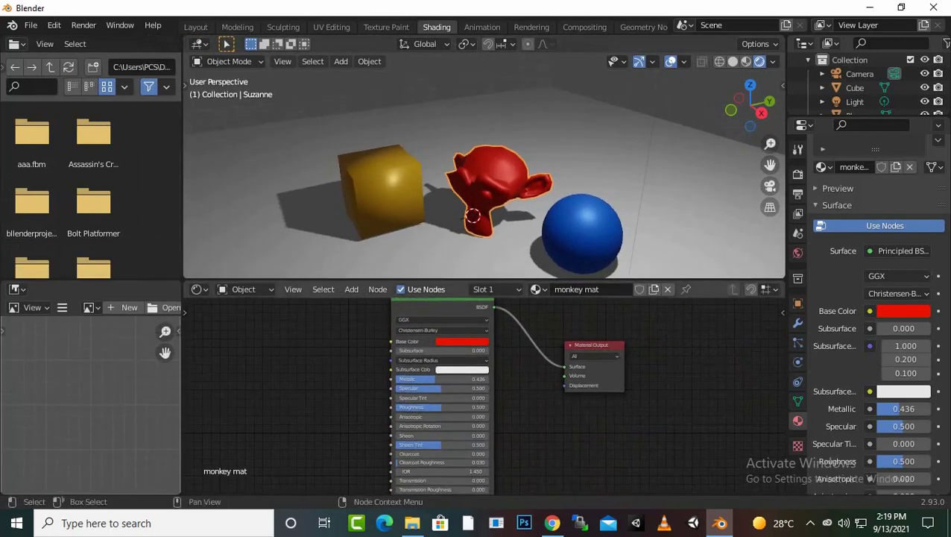
{"action": "left_click_drag", "start_coordinate": [440, 307], "coordinate": [437, 330]}
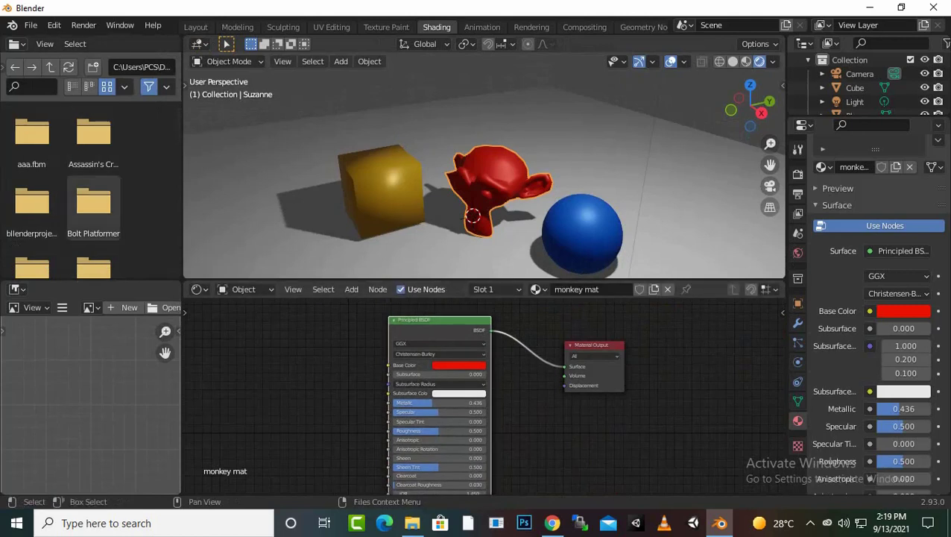
Look through the file browser's folders to the end of the list, and view the whole scene around the three objects
{"action": "scroll", "coordinate": [94, 156], "scroll_direction": "down", "scroll_amount": 15}
{"action": "scroll", "coordinate": [94, 172], "scroll_direction": "down", "scroll_amount": 5}
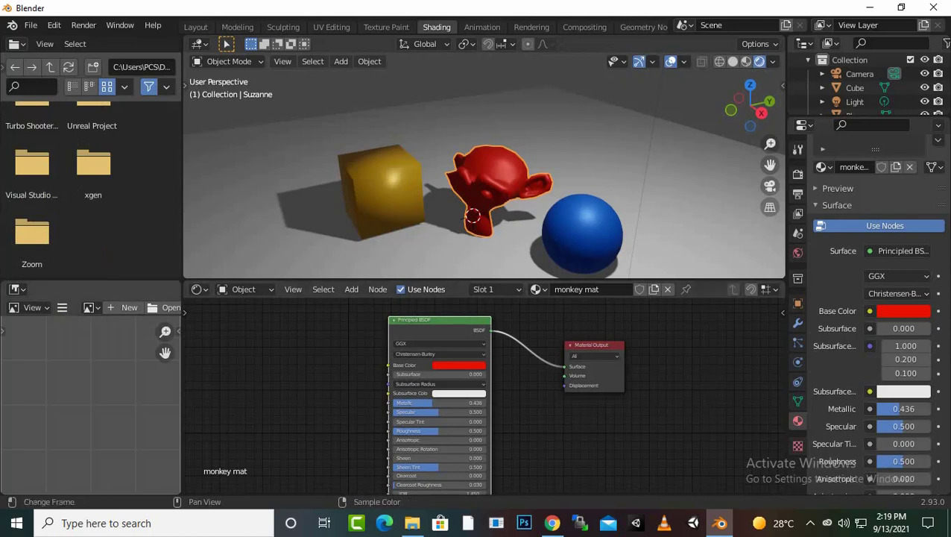
{"action": "scroll", "coordinate": [485, 184], "scroll_direction": "down", "scroll_amount": 5}
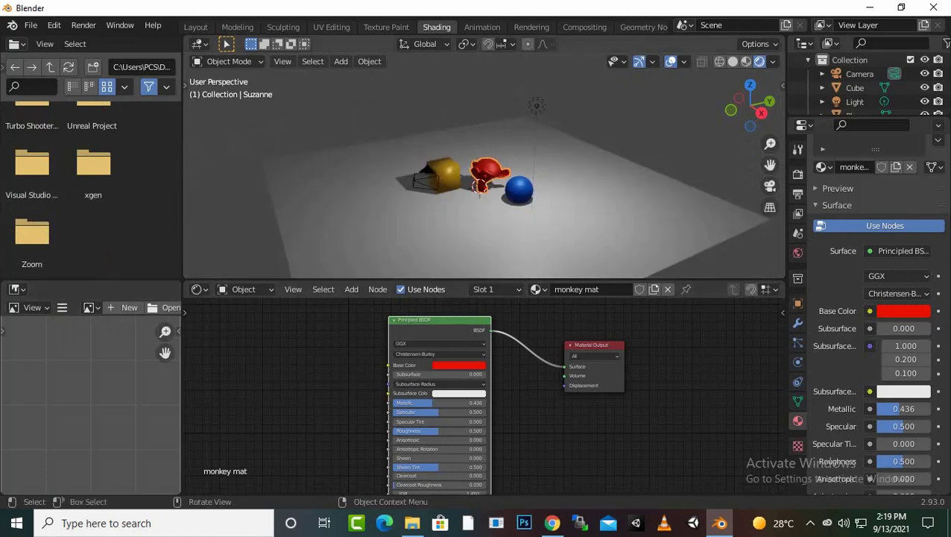
{"action": "scroll", "coordinate": [484, 184], "scroll_direction": "up", "scroll_amount": 5}
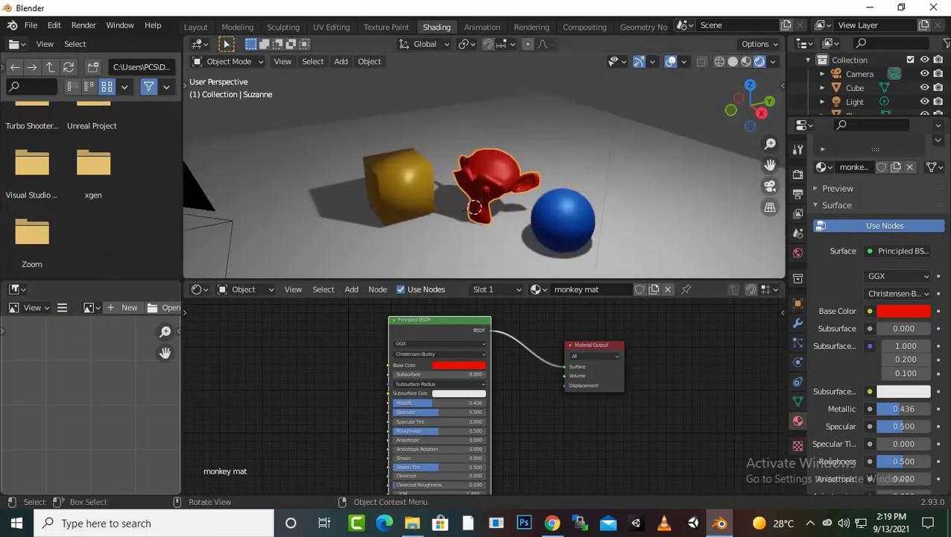